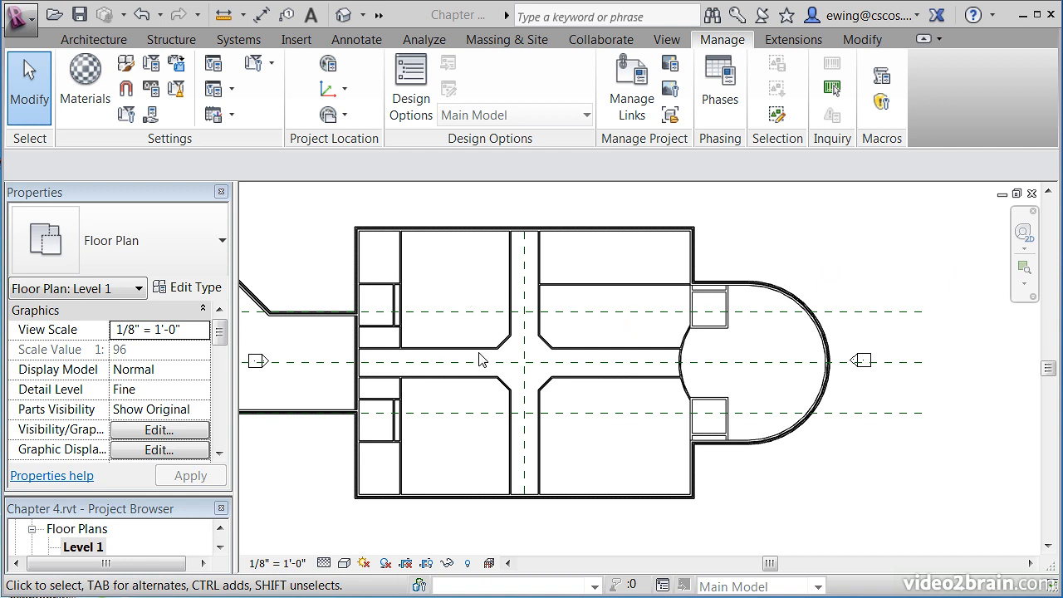
Place a Single-Flush 36" x 84" door swinging outward in the straight exterior wall beside the curved wall, about 13'-0" from the inner corner.
middle_drag(452, 402, 496, 391)
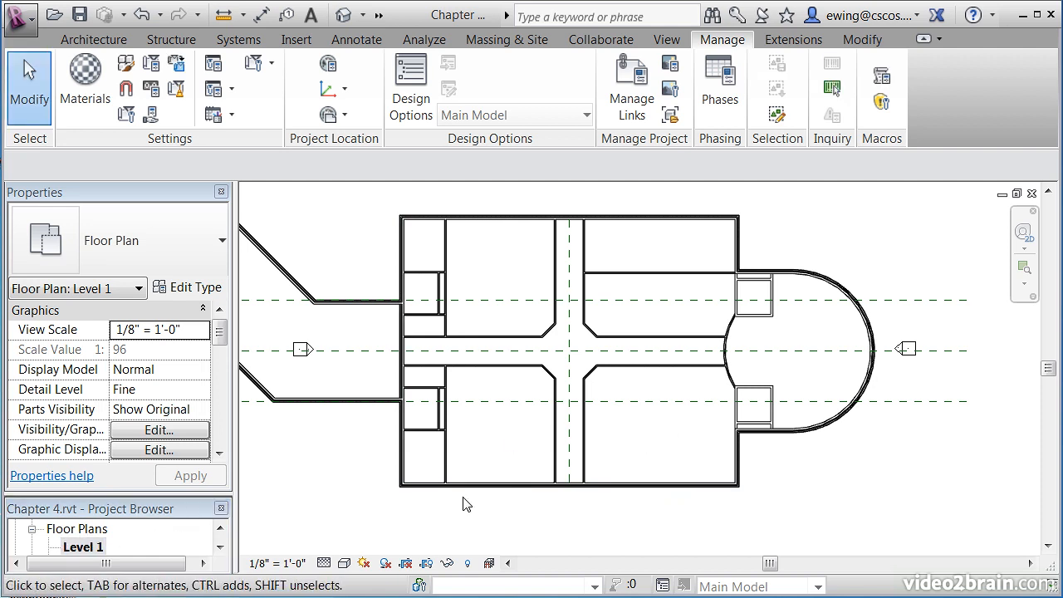
middle_drag(819, 457, 679, 464)
scroll(652, 419, up, 5)
middle_drag(735, 408, 718, 382)
scroll(626, 387, up, 3)
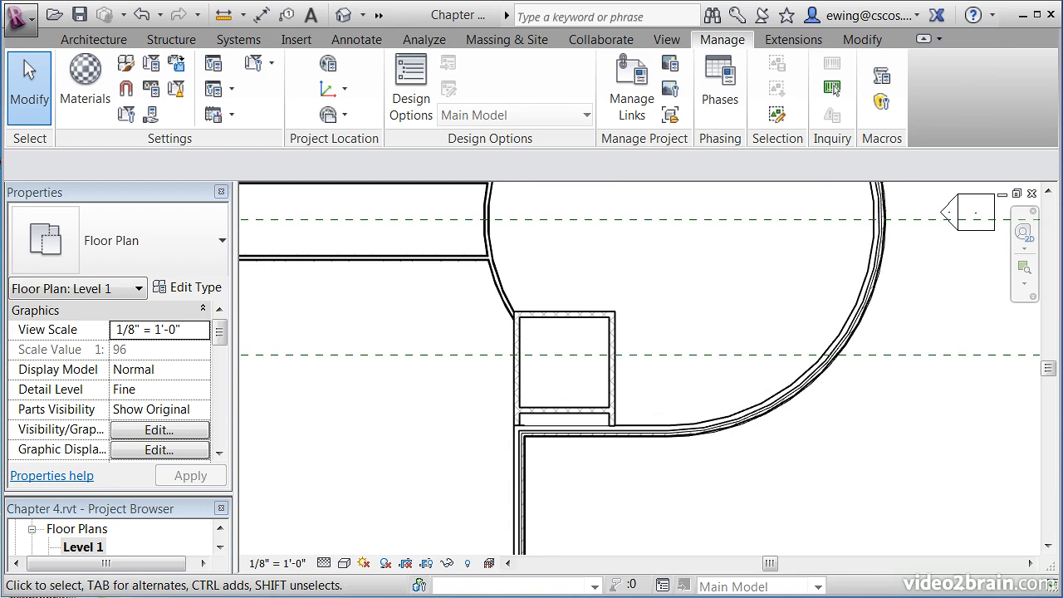
click(93, 39)
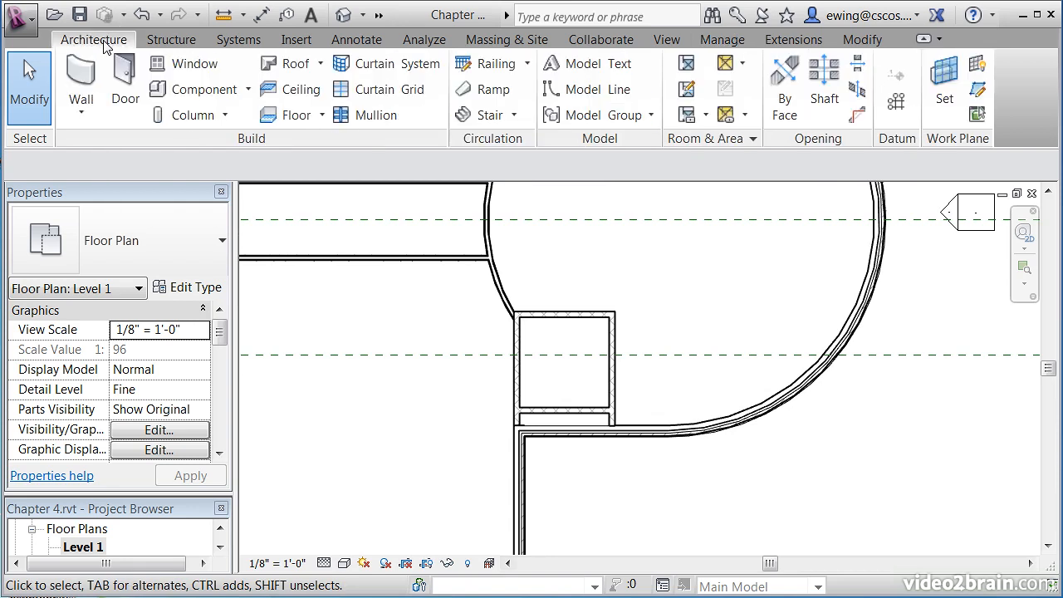
click(126, 83)
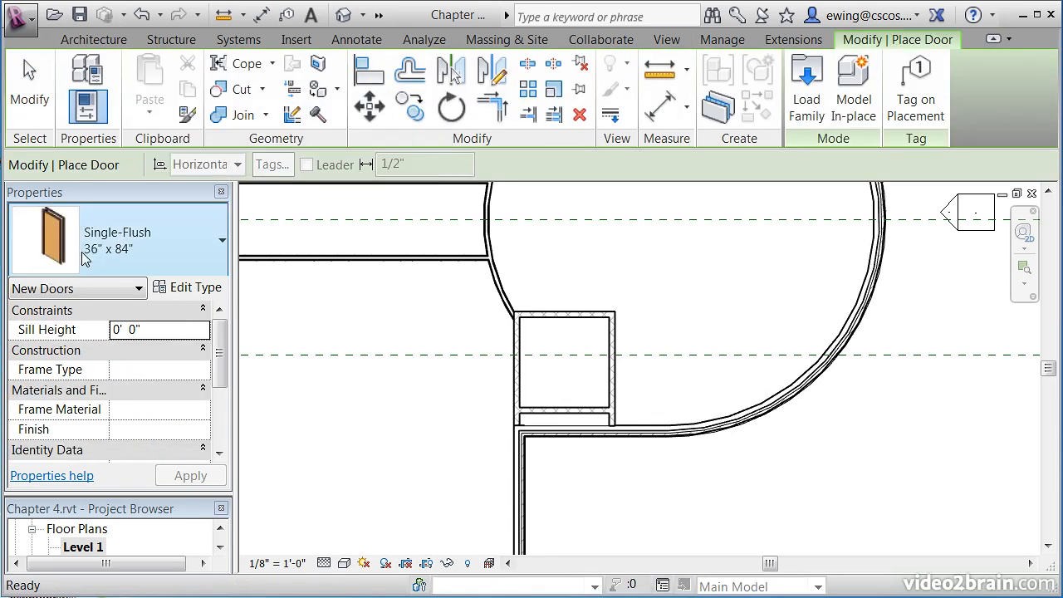
click(152, 215)
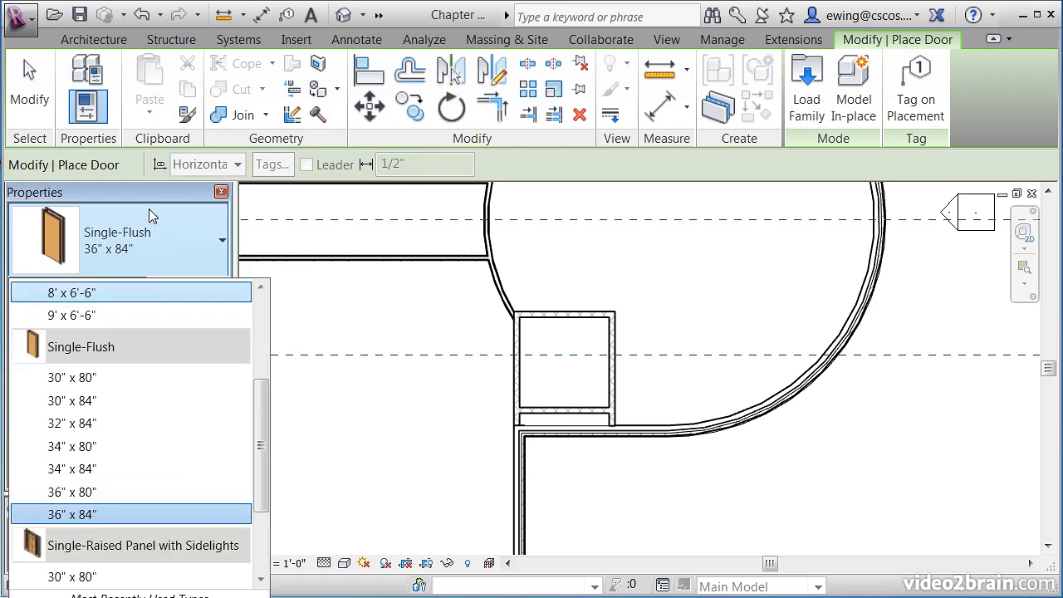
click(177, 249)
click(208, 251)
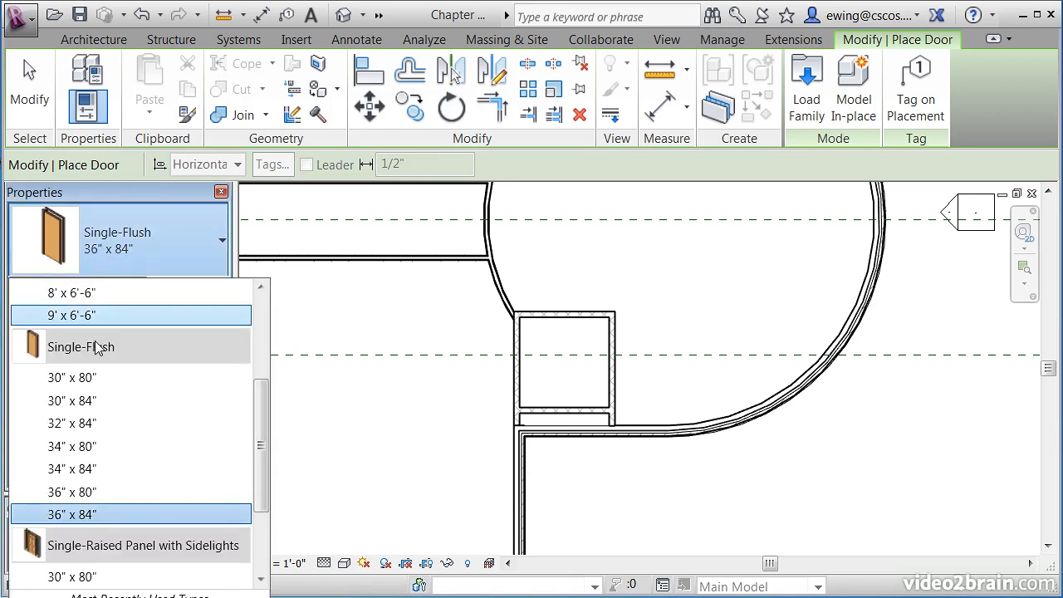
click(77, 515)
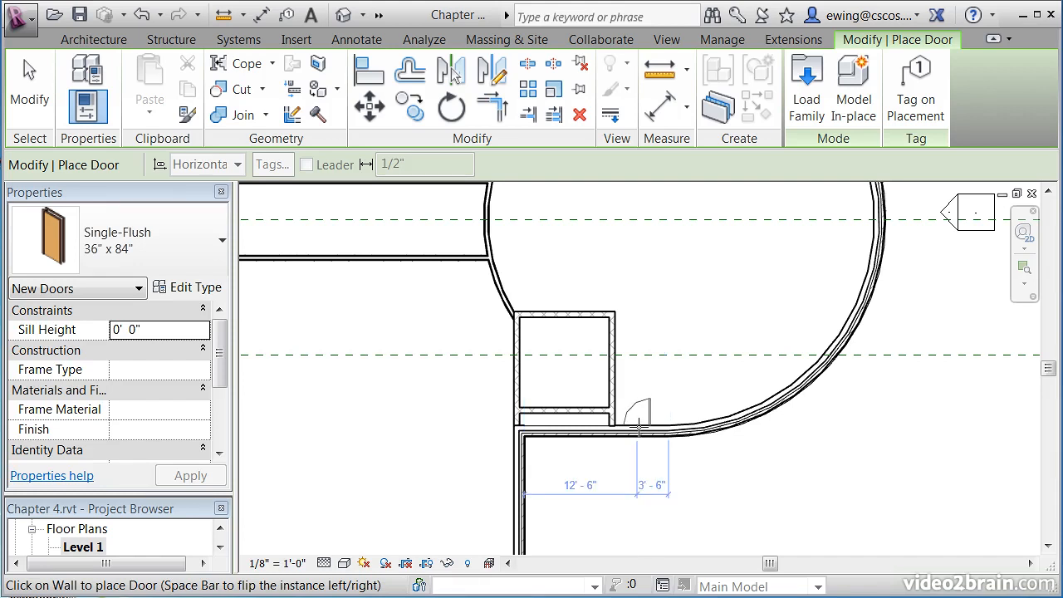
scroll(640, 430, up, 4)
middle_drag(640, 429, 634, 342)
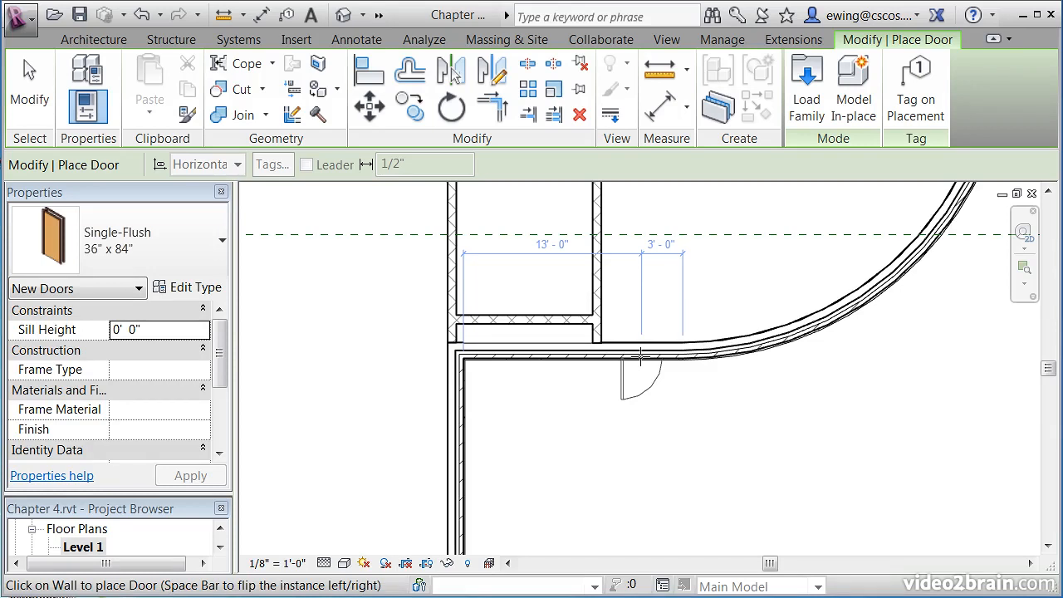
click(640, 357)
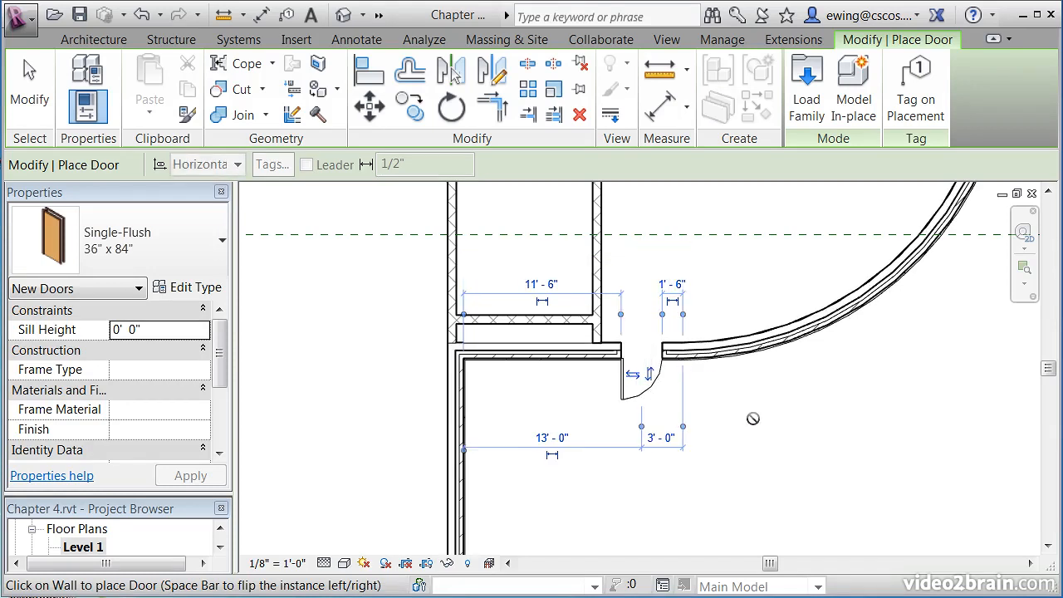
key(Escape)
key(Escape)
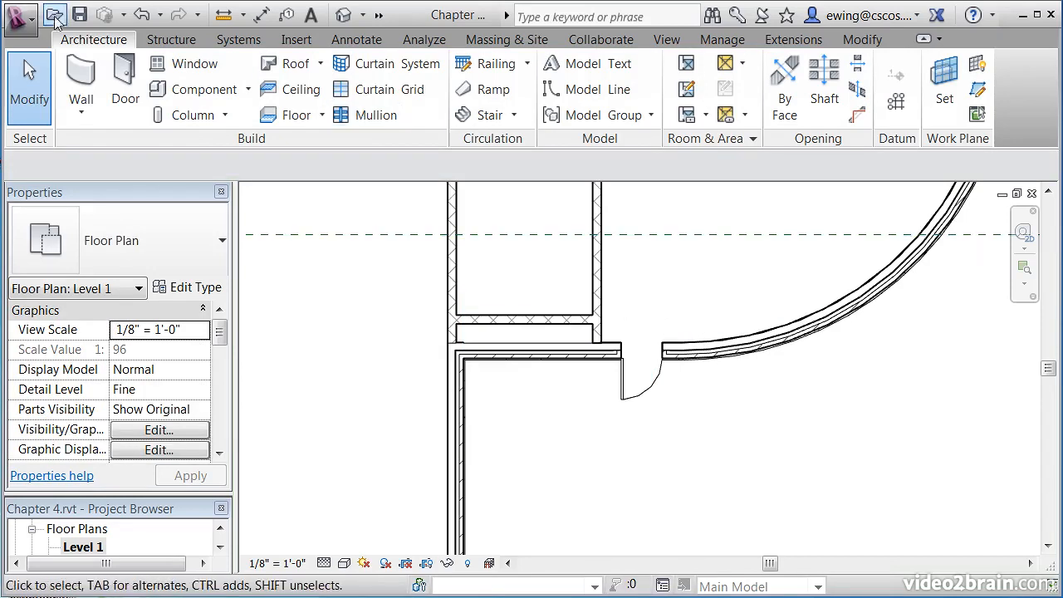
Tag the new single door by category without a leader.
click(287, 15)
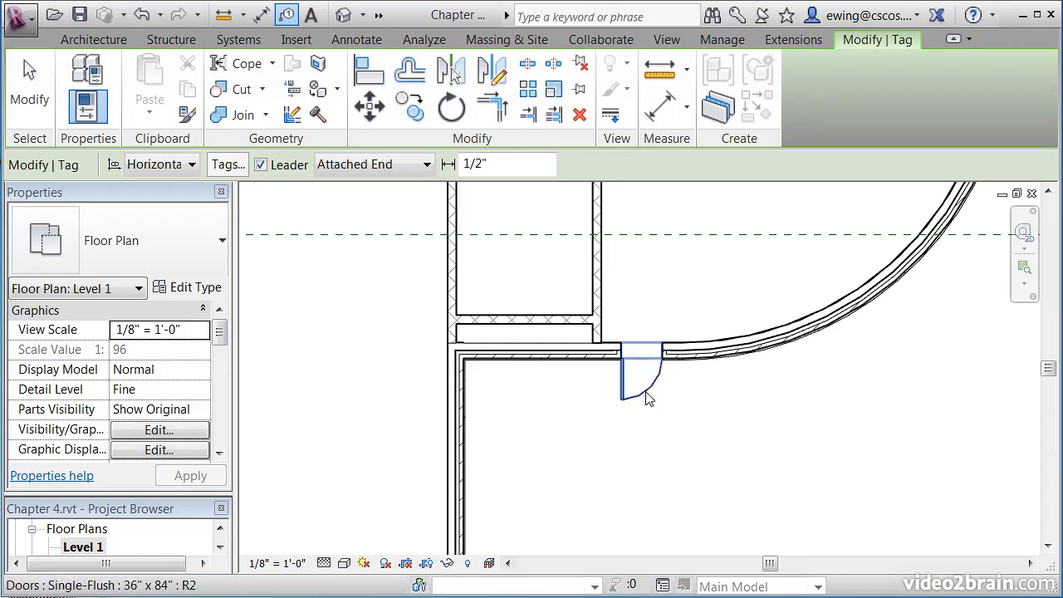
click(260, 165)
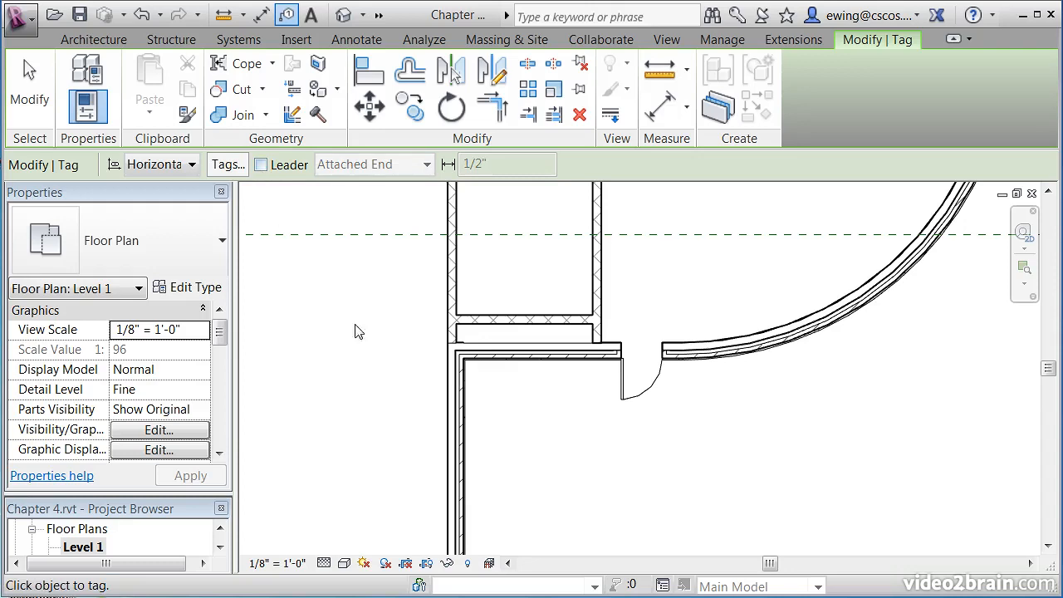
click(645, 404)
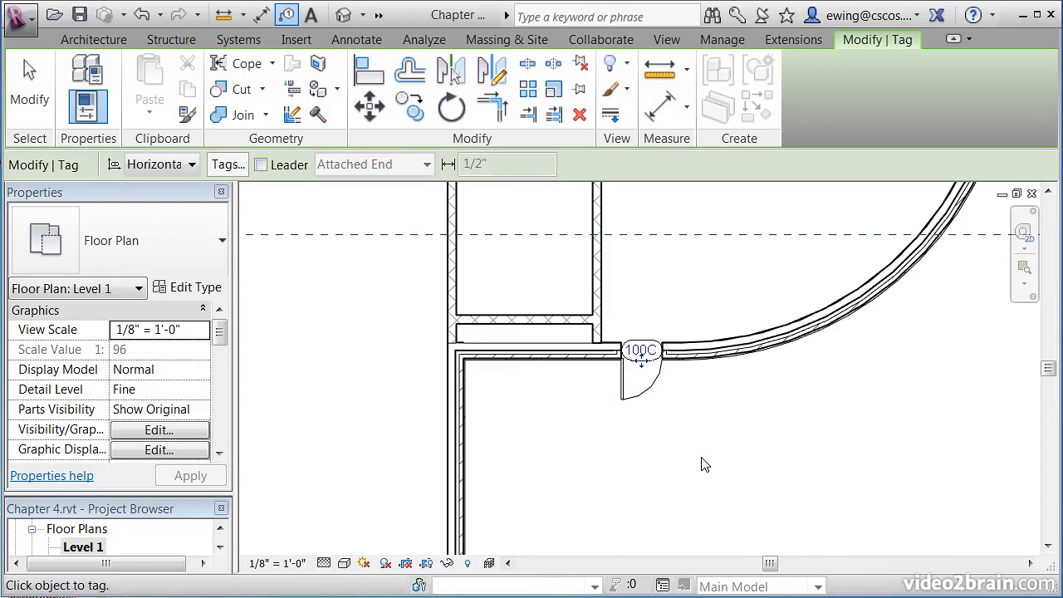
key(Escape)
key(Escape)
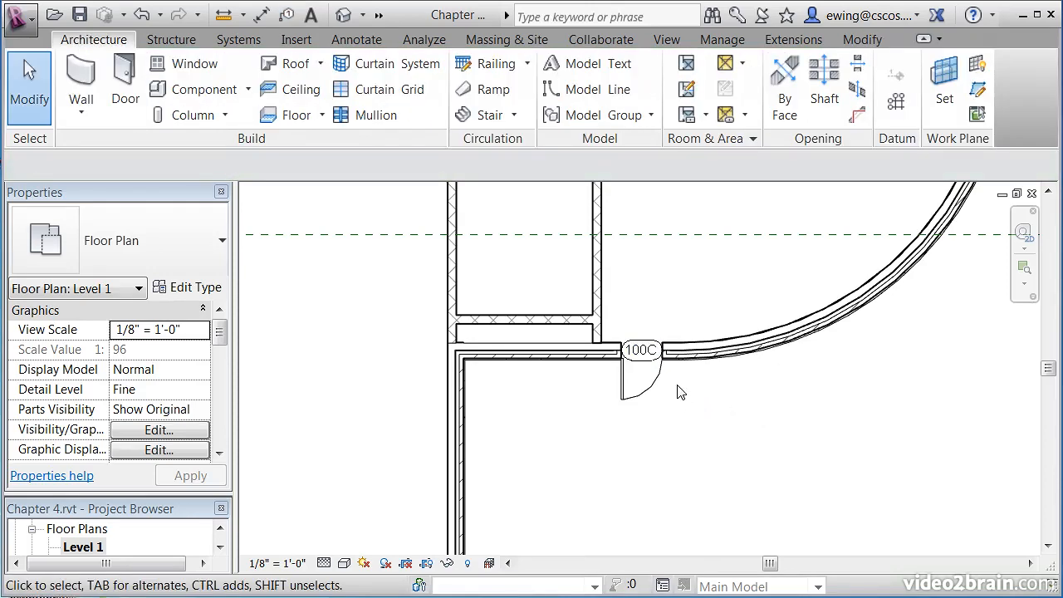
Change the single door's tag number to 101.
click(640, 353)
click(638, 354)
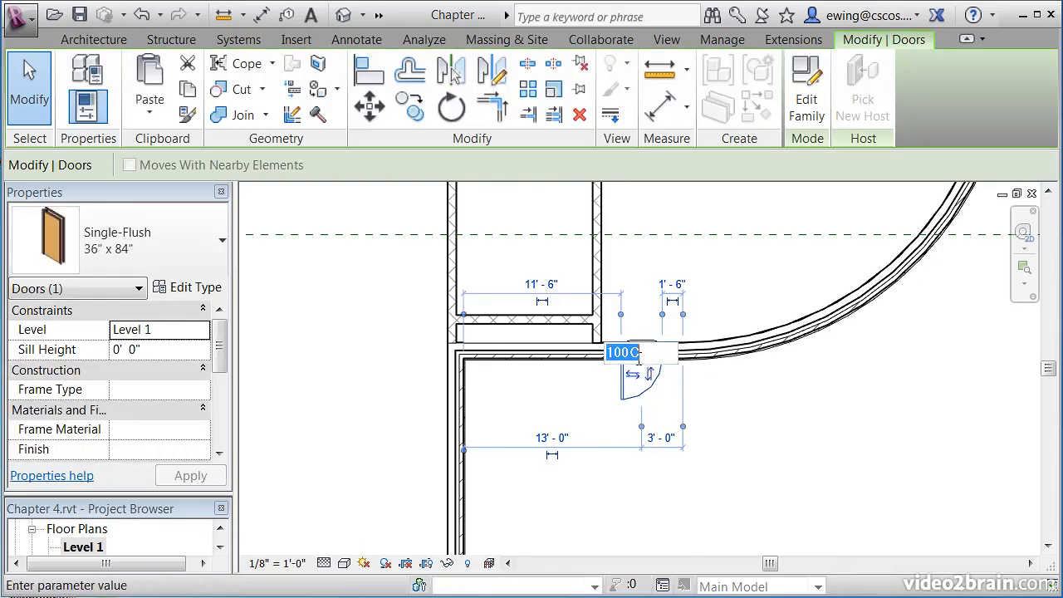
text(10)
click(780, 418)
click(789, 436)
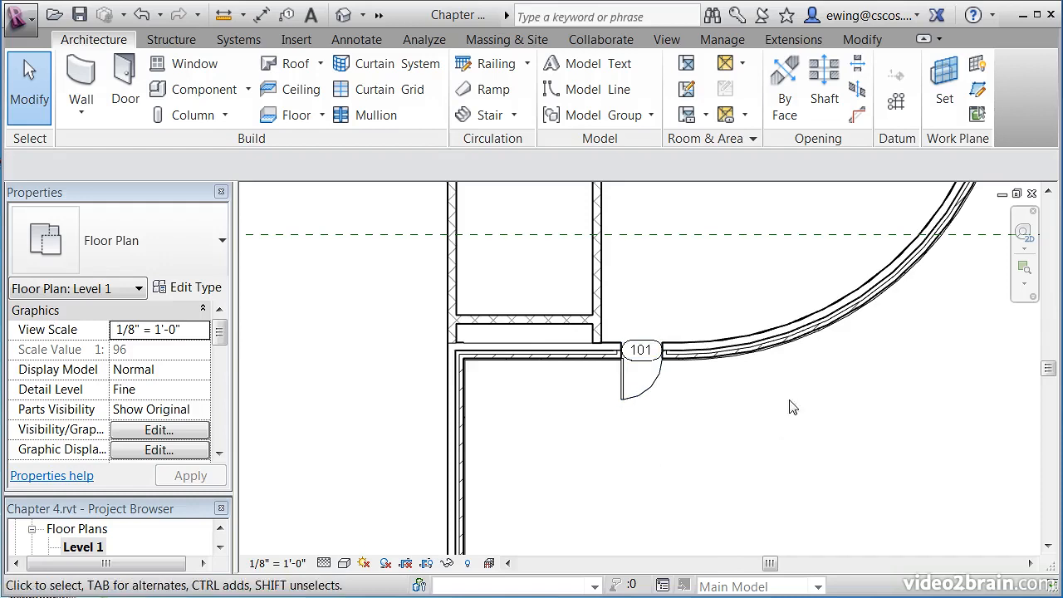
Review the Wrapping at Inserts options in the type properties of door 101's host wall, keep Both, and inspect the wall layers at the opening.
click(511, 357)
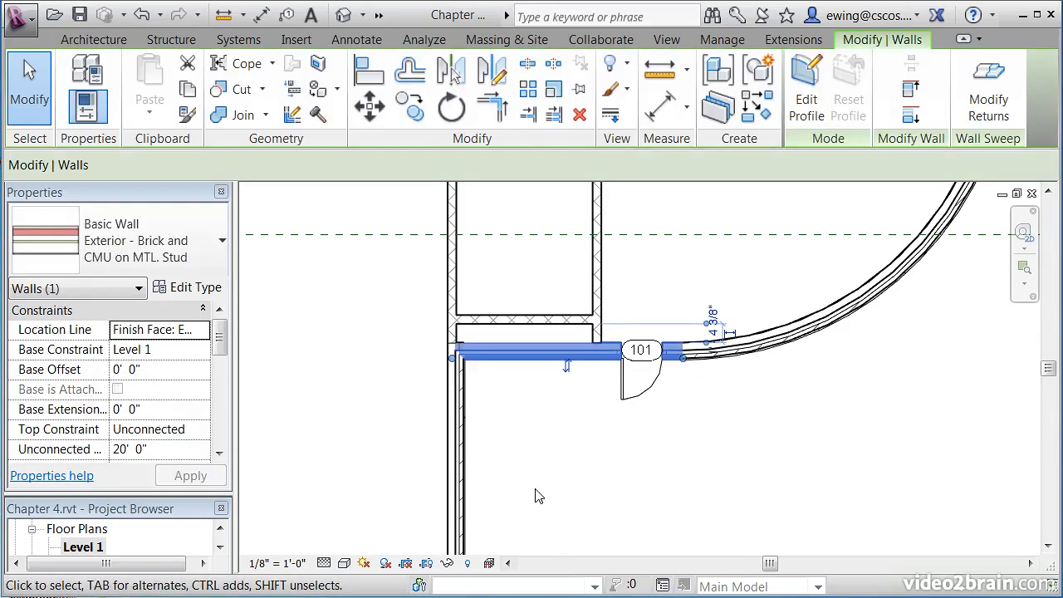
click(190, 288)
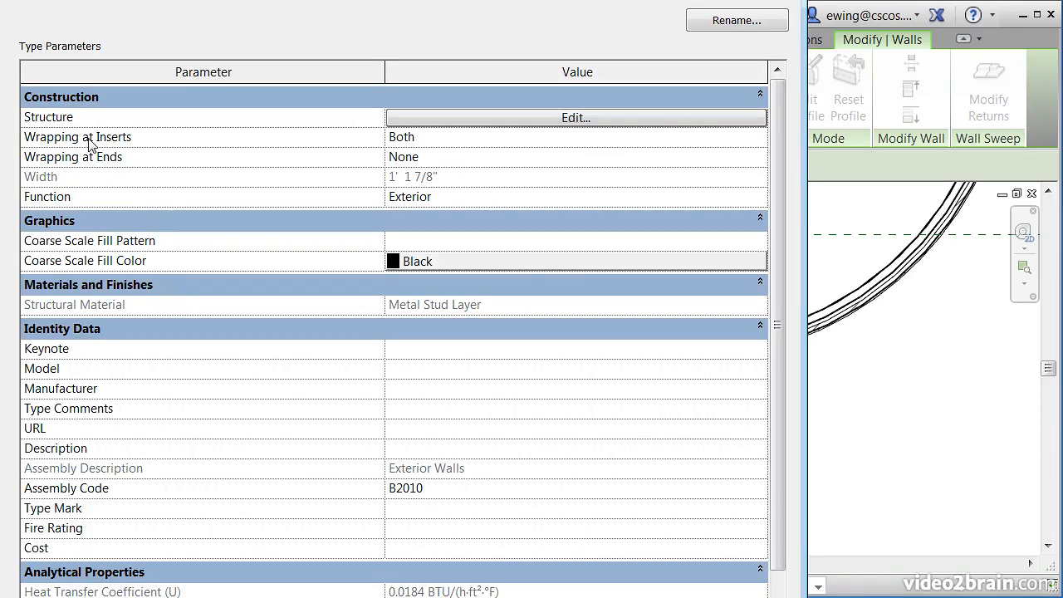
click(446, 140)
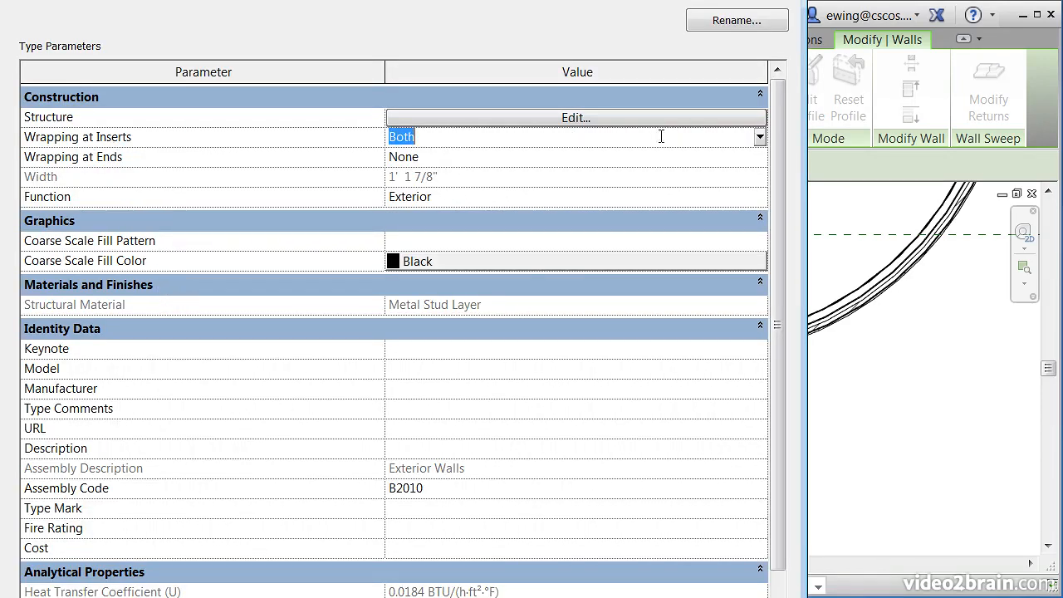
click(759, 137)
click(414, 204)
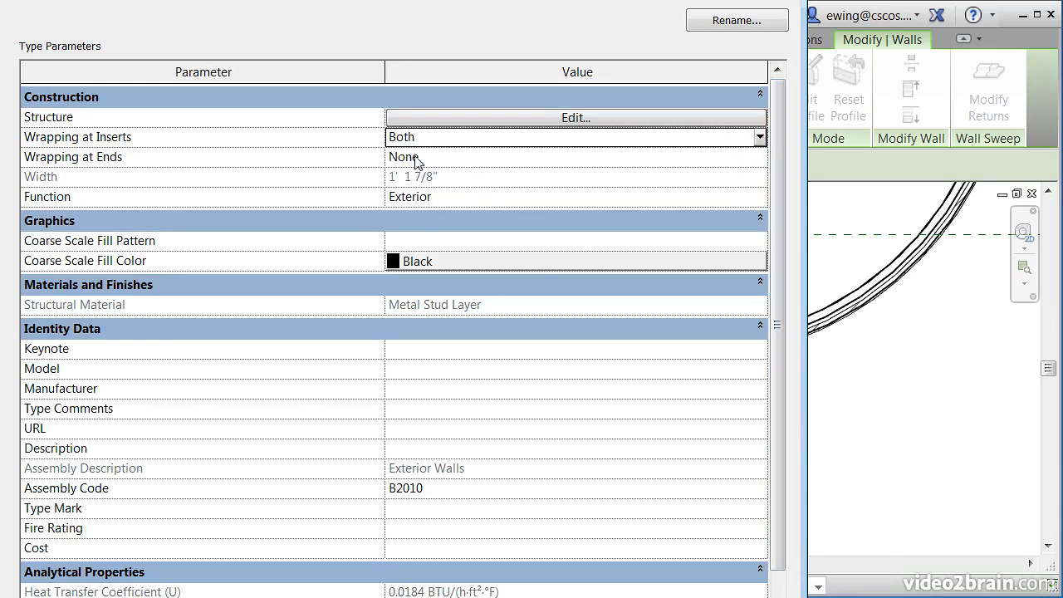
click(513, 597)
click(714, 425)
middle_drag(629, 358, 639, 375)
scroll(647, 382, up, 5)
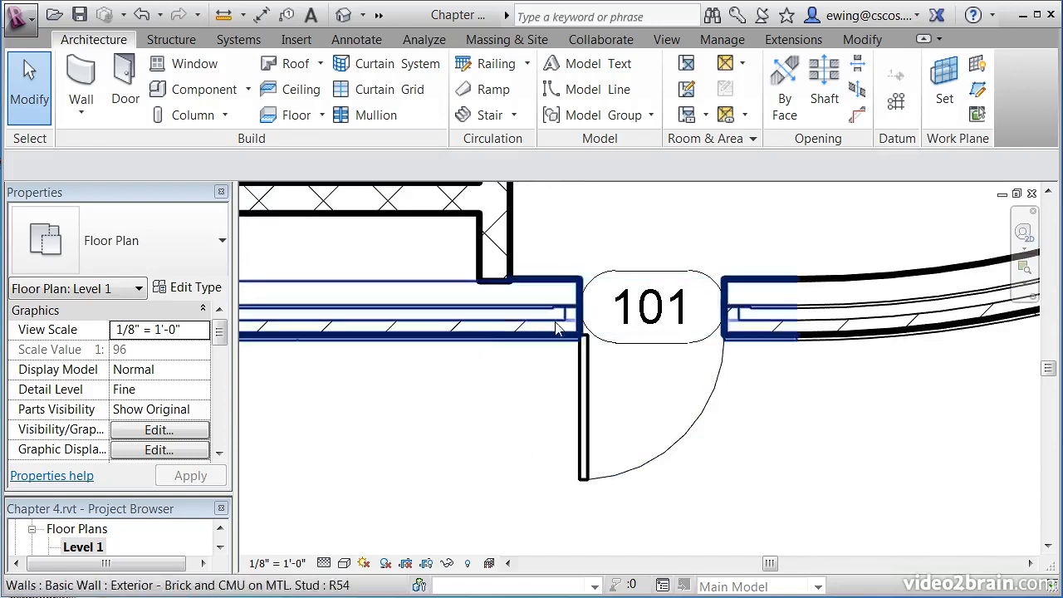
Place a Double-Flush 72" x 84" door with Tag on Placement, swinging outward, midway along the short vertical exterior wall near door 101.
scroll(587, 289, down, 5)
middle_drag(487, 443, 612, 448)
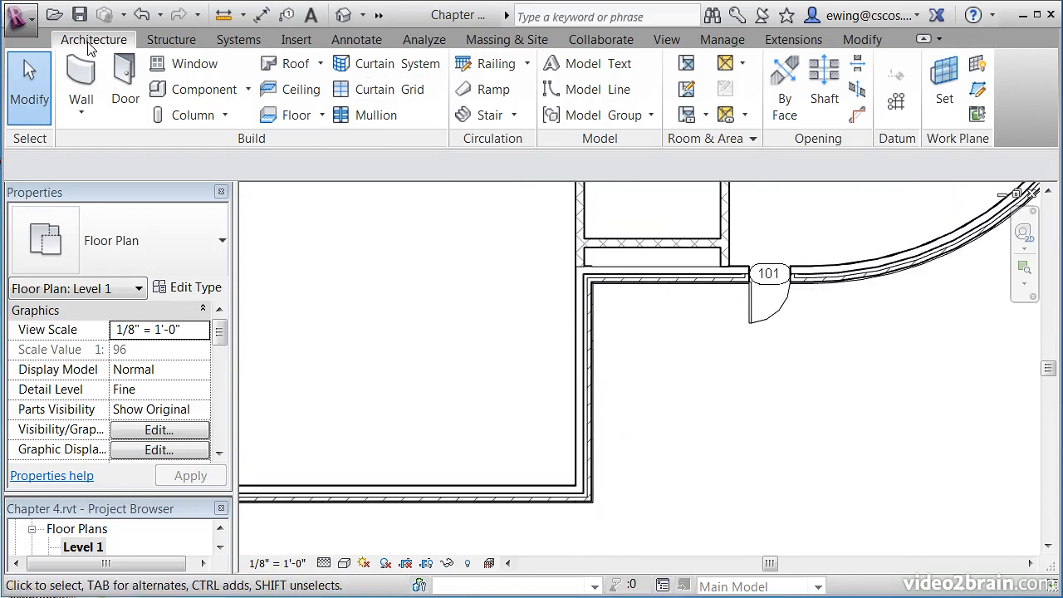
click(126, 83)
click(165, 252)
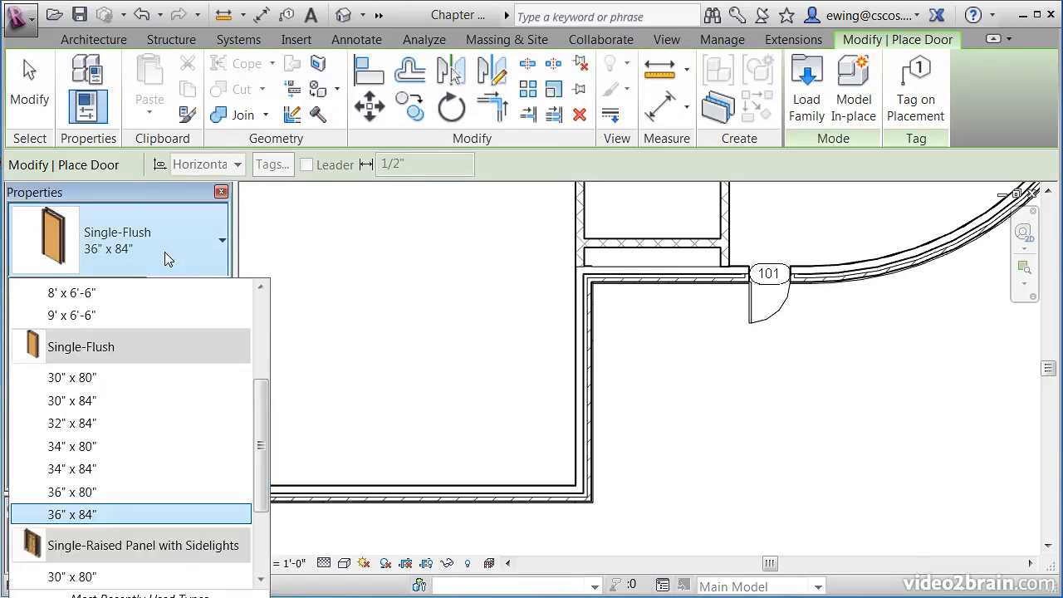
drag(257, 387, 264, 291)
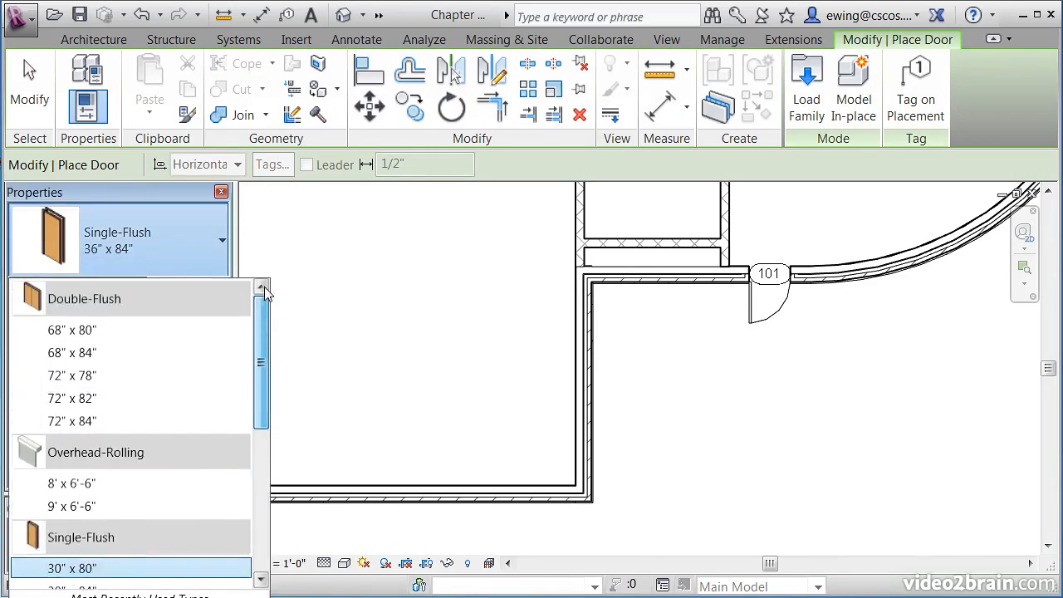
mouse_move(78, 425)
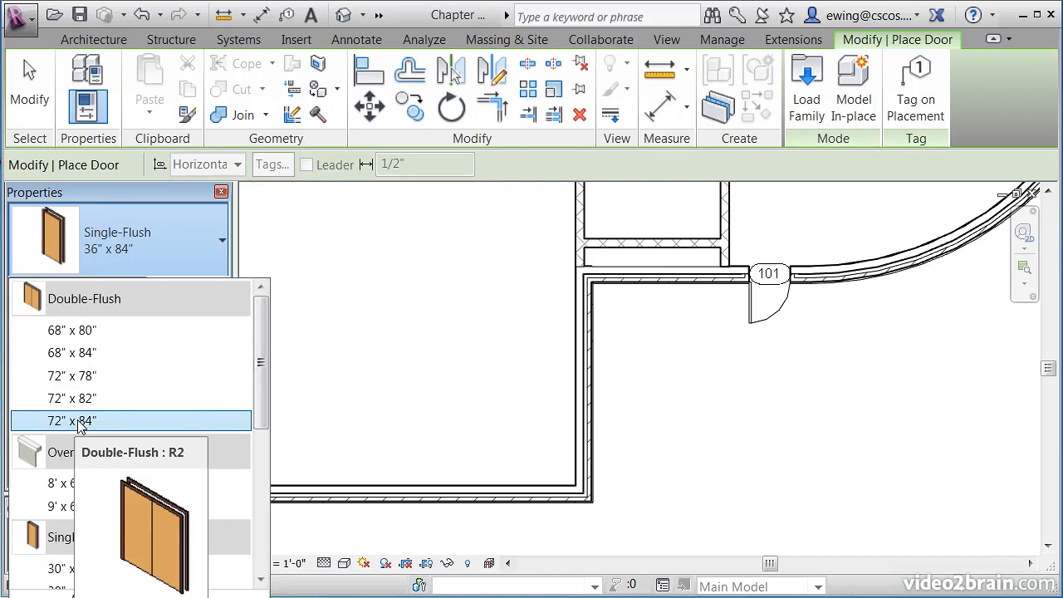
click(79, 422)
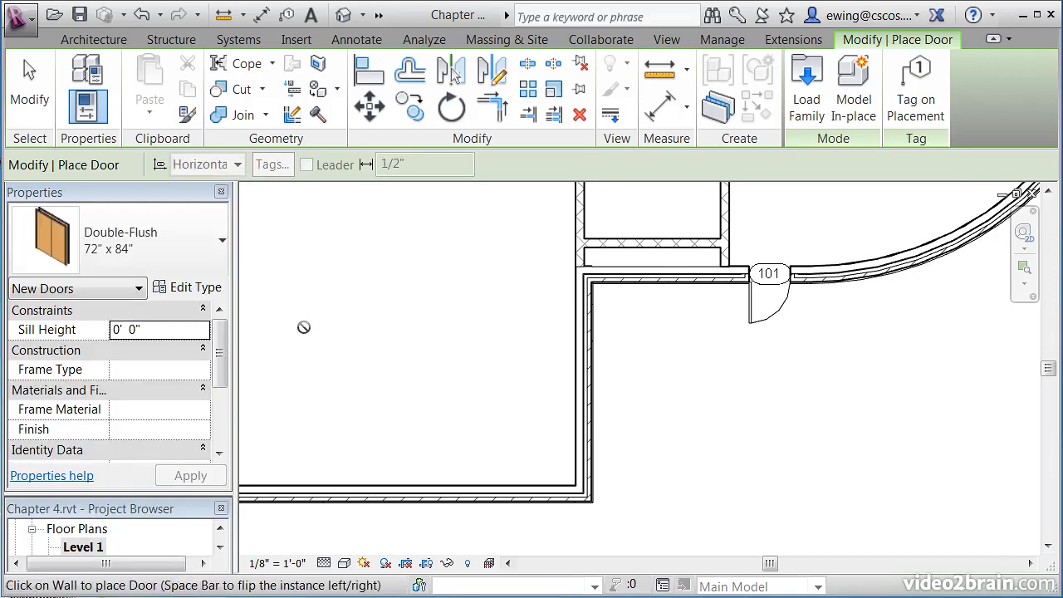
click(920, 93)
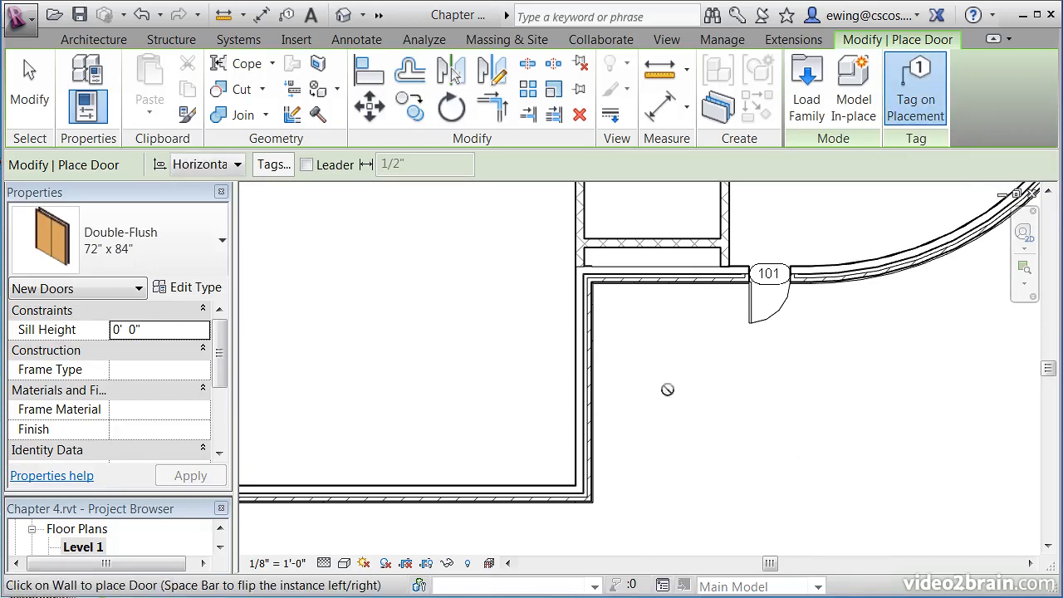
click(587, 384)
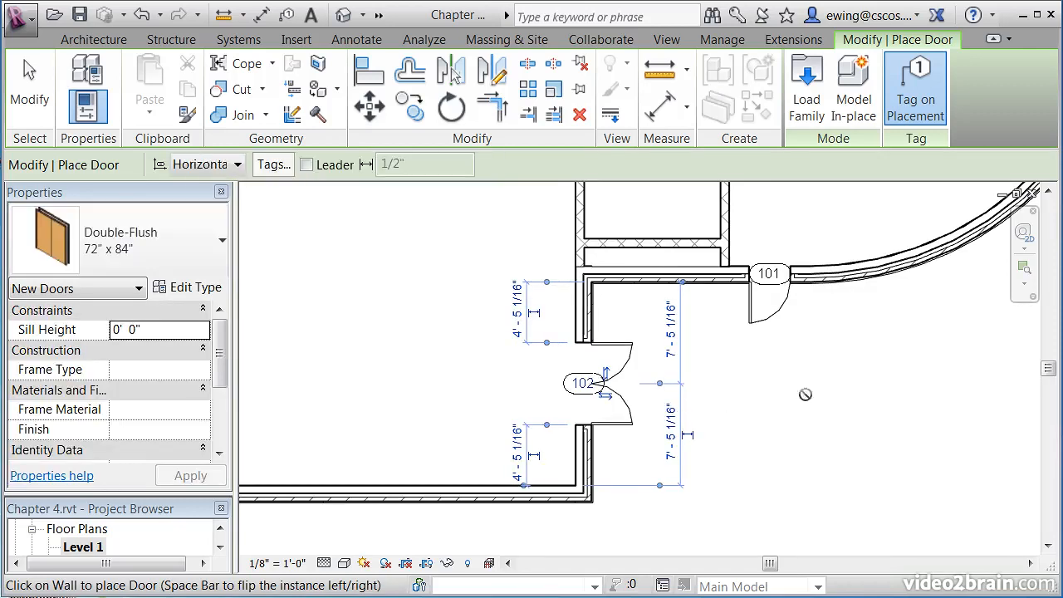
key(Escape)
click(558, 408)
Move the double door's tag out of the wall opening to the clear space inside the building.
scroll(558, 408, up, 5)
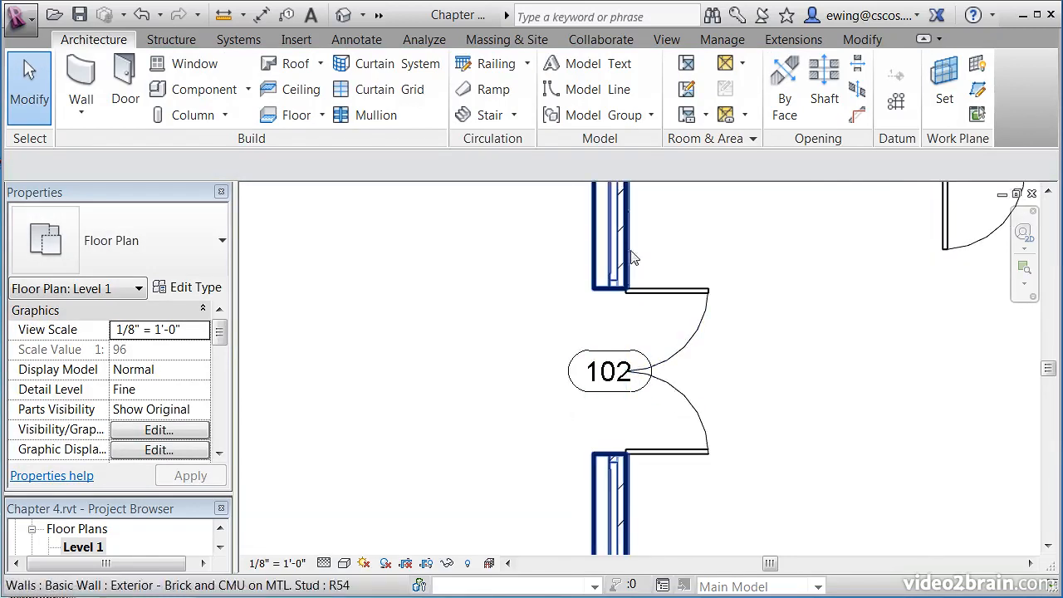
scroll(555, 317, down, 1)
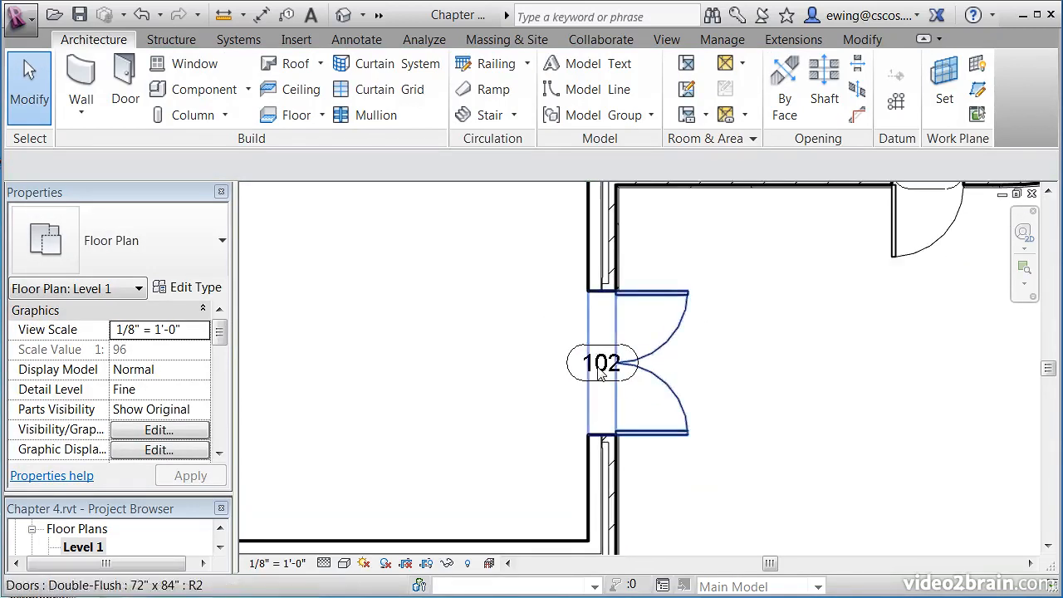
middle_drag(731, 339, 736, 315)
scroll(815, 322, down, 1)
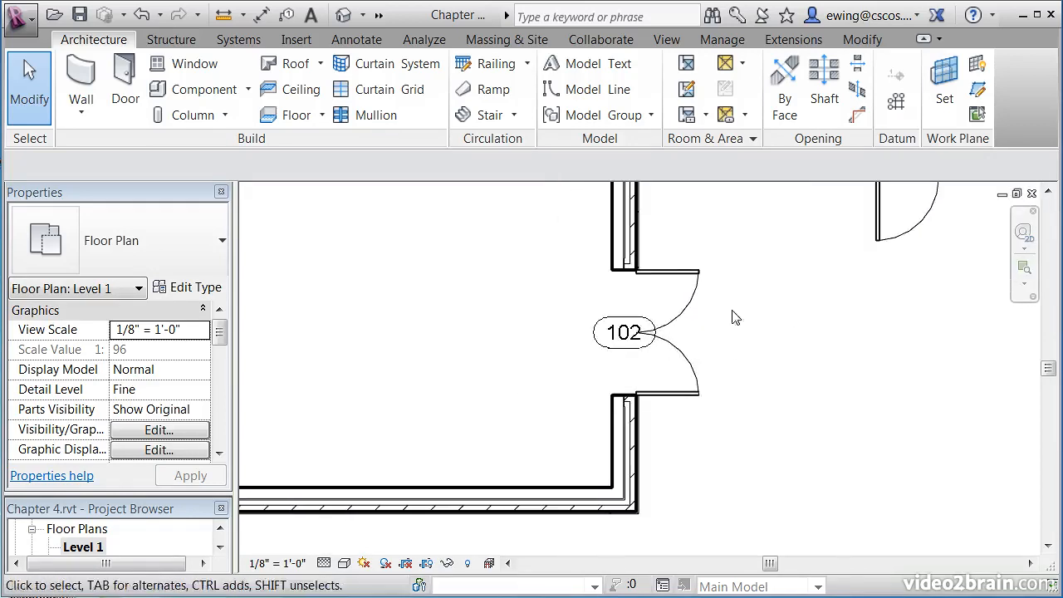
click(603, 350)
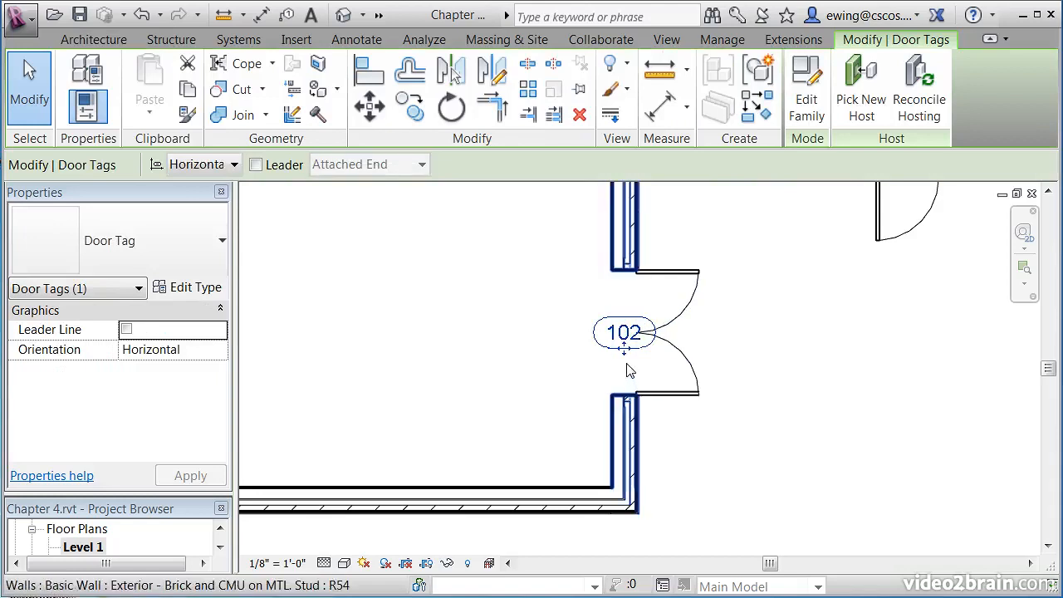
drag(627, 356, 563, 355)
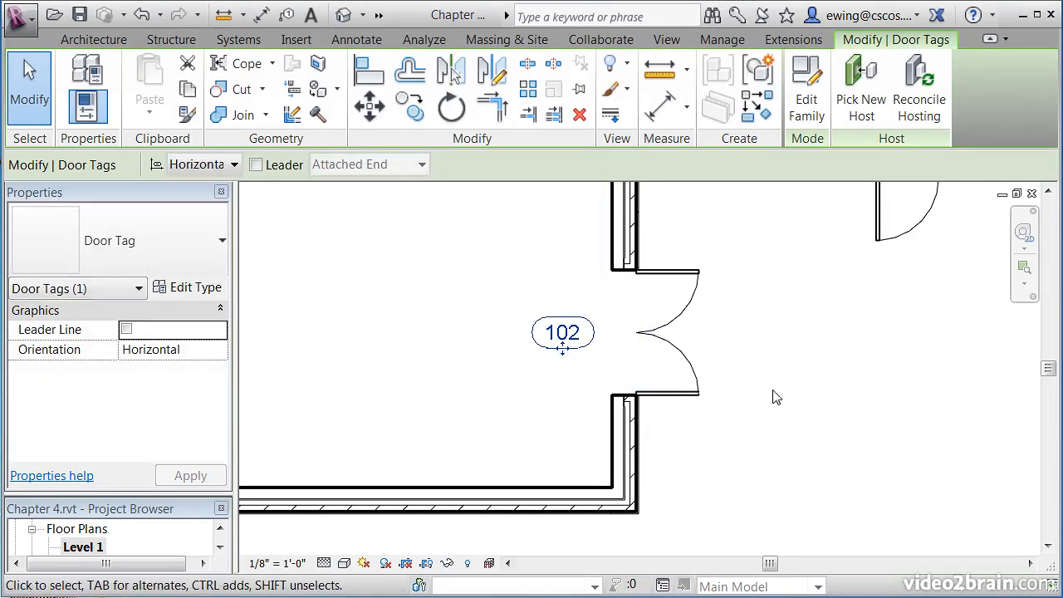
click(811, 407)
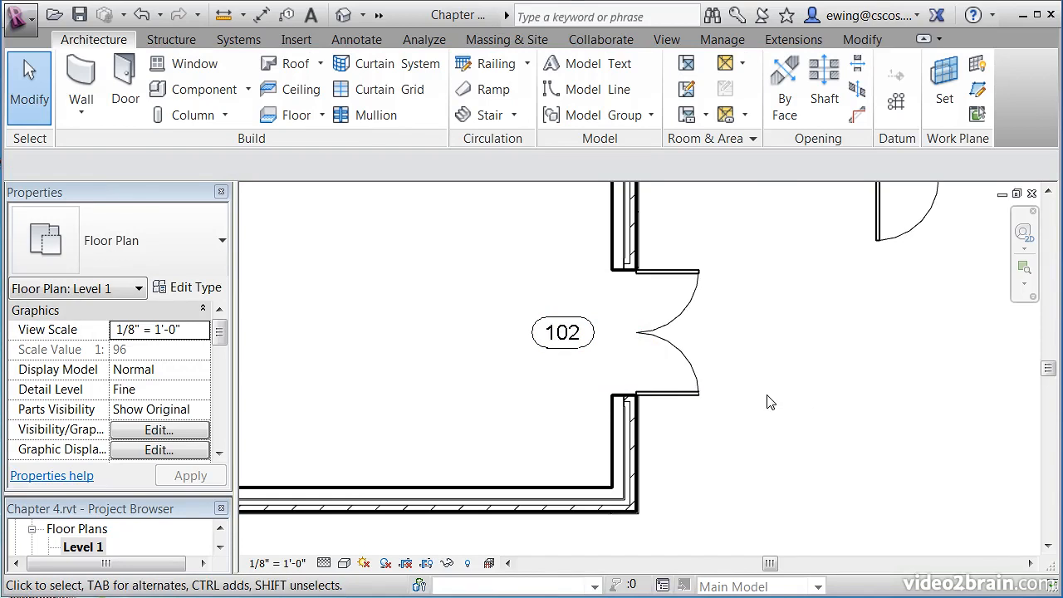
scroll(765, 402, down, 5)
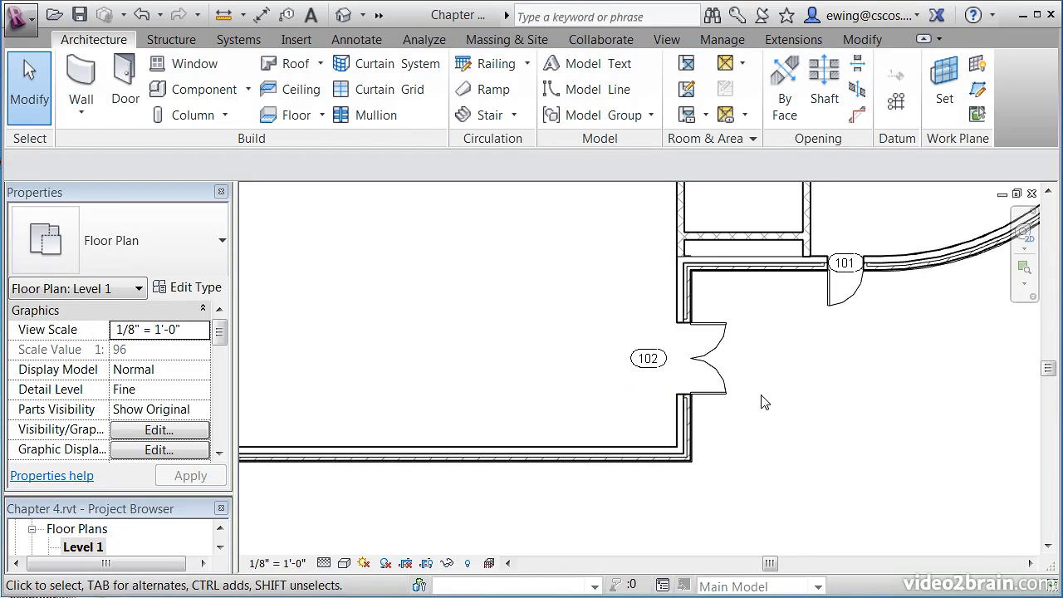
Place a tagged Single-Raised Panel with Sidelights 36" x 84" door in the west wall, centred on the corridor and swinging outward.
middle_drag(421, 306, 579, 322)
scroll(543, 362, up, 4)
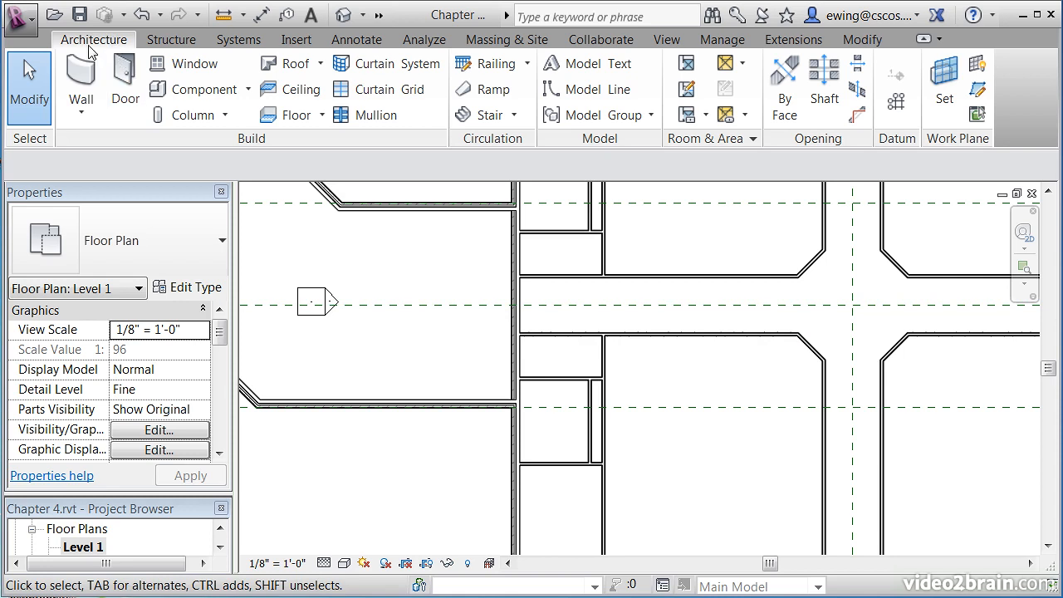
click(125, 83)
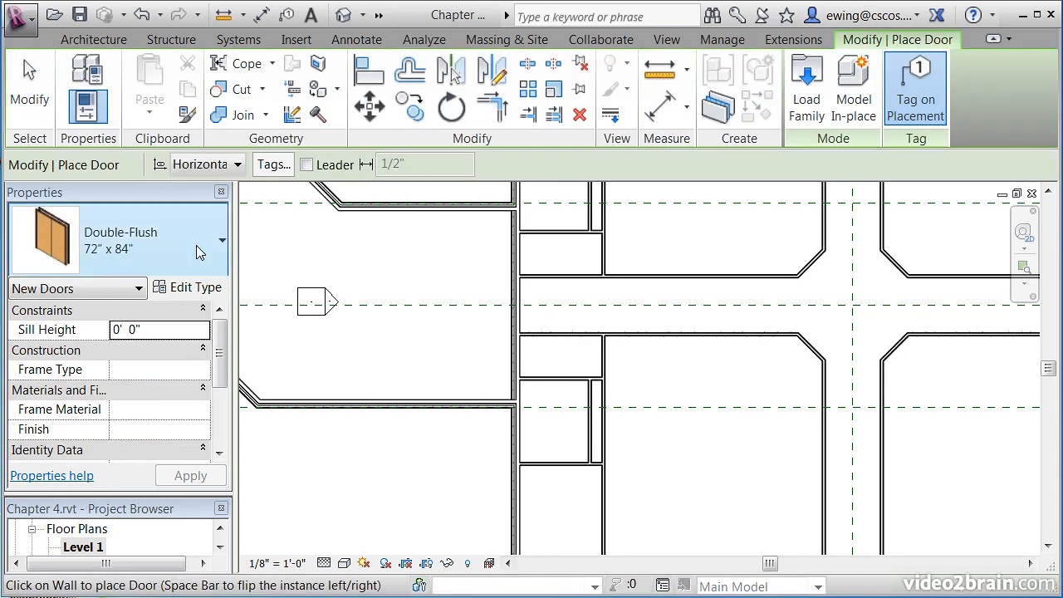
click(196, 245)
drag(261, 371, 256, 530)
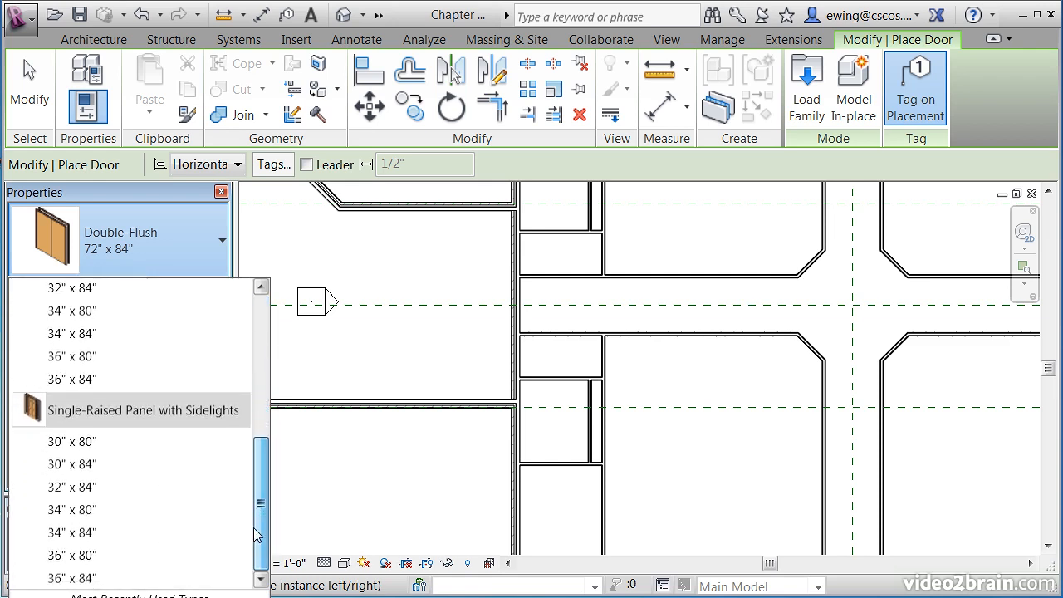
click(65, 580)
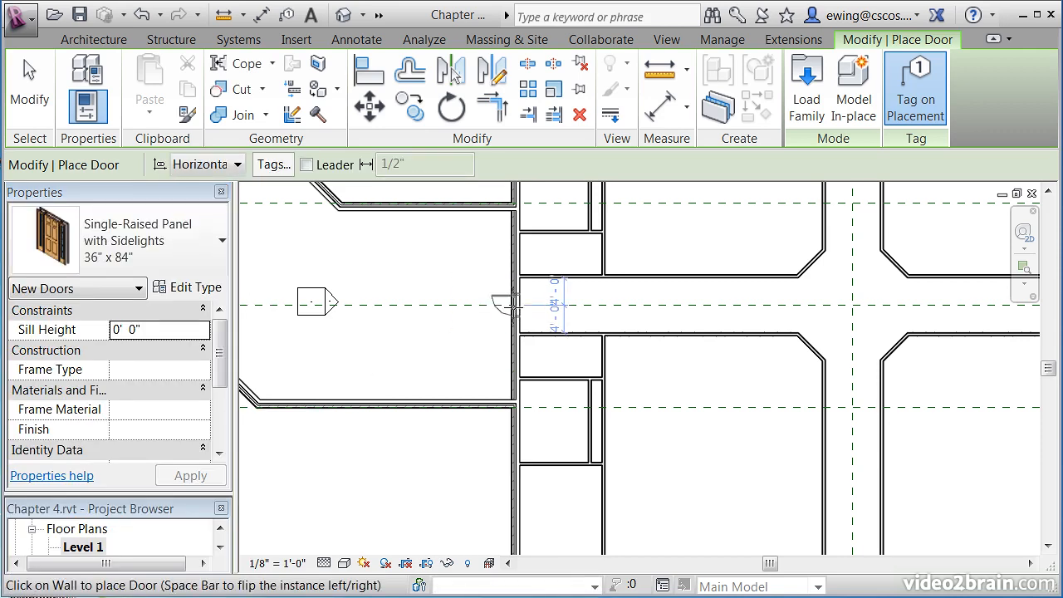
scroll(509, 305, up, 3)
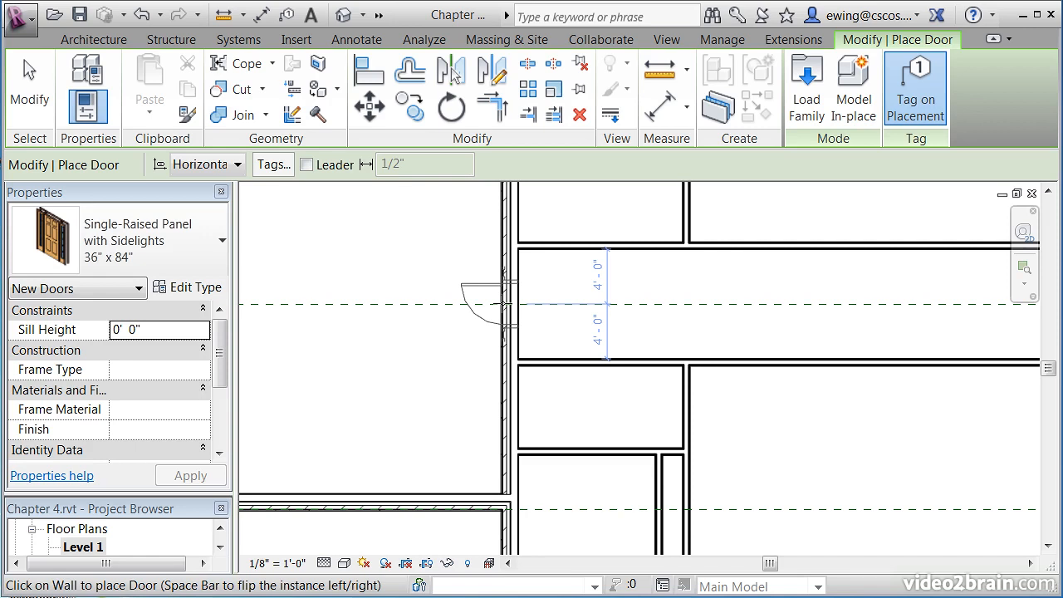
click(497, 304)
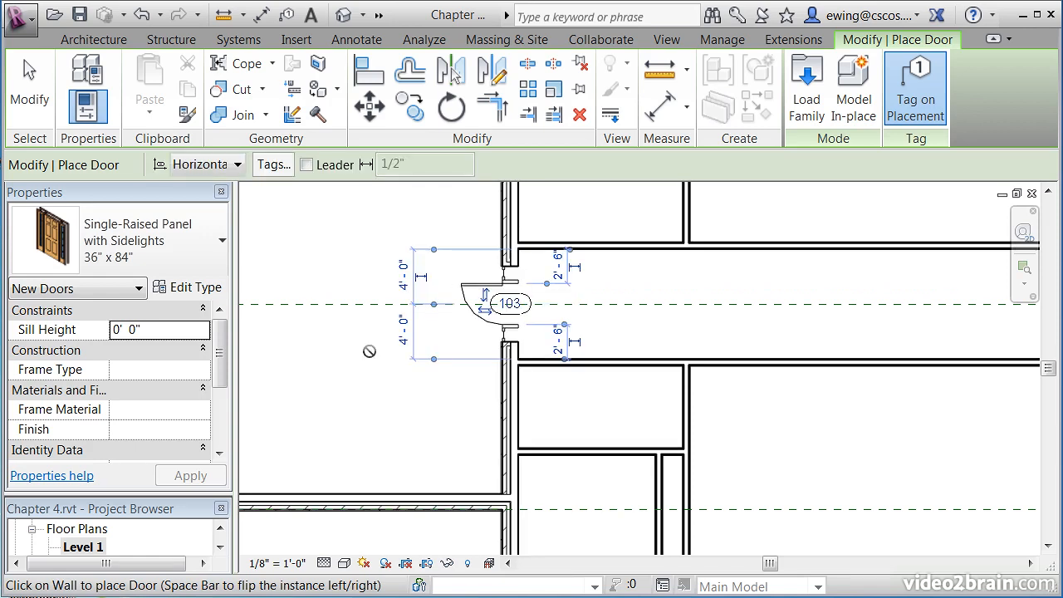
key(Escape)
key(Escape)
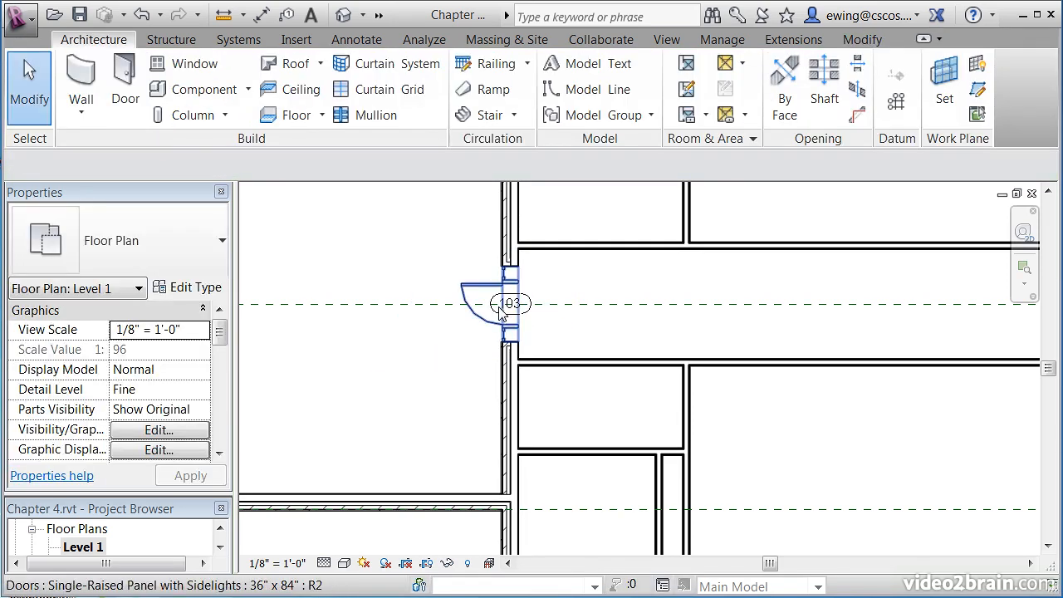
Set the Mark of the new sidelight door at the corridor's west end to 100A.
scroll(469, 322, up, 3)
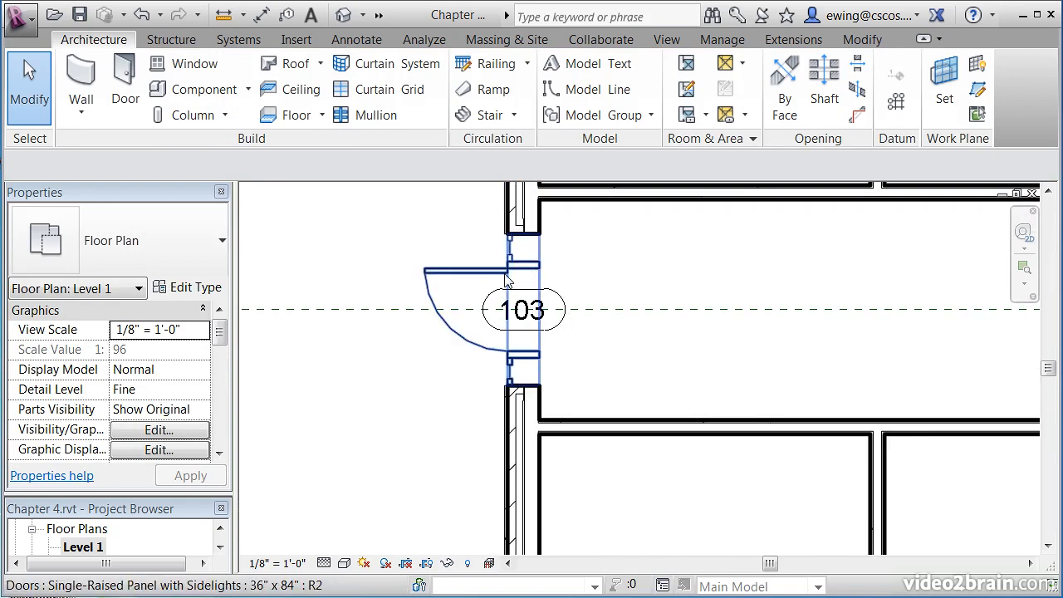
middle_drag(577, 363, 540, 349)
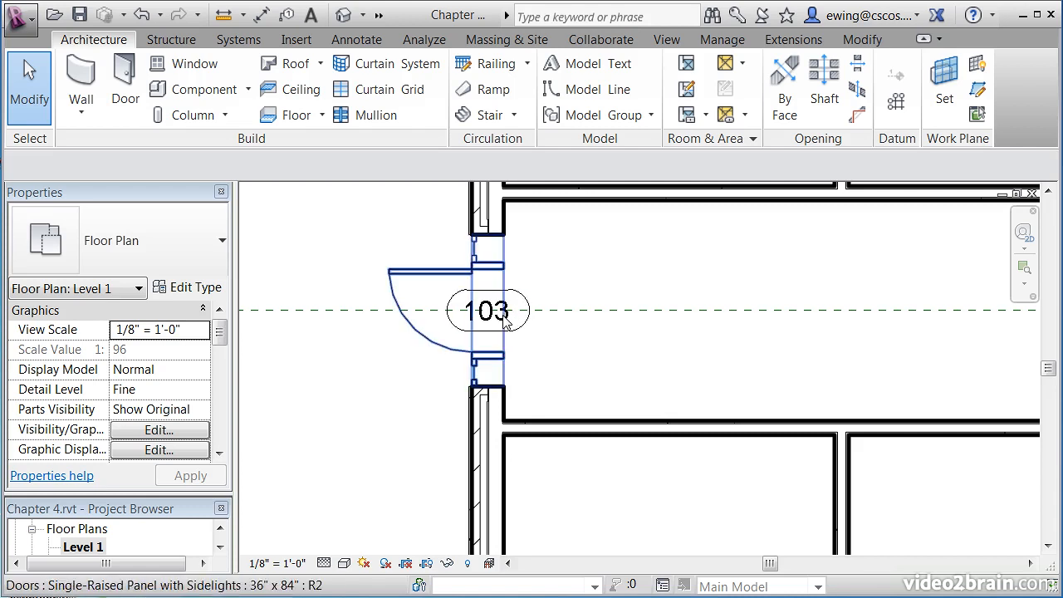
mouse_move(546, 359)
middle_down()
mouse_move(529, 313)
mouse_move(557, 356)
middle_up()
click(415, 281)
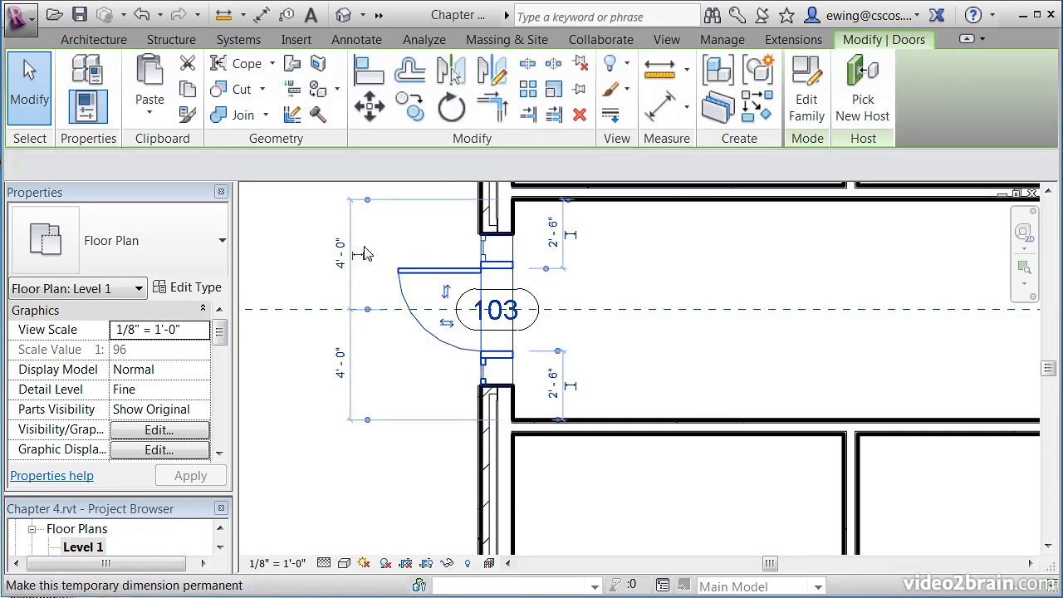
drag(220, 334, 221, 379)
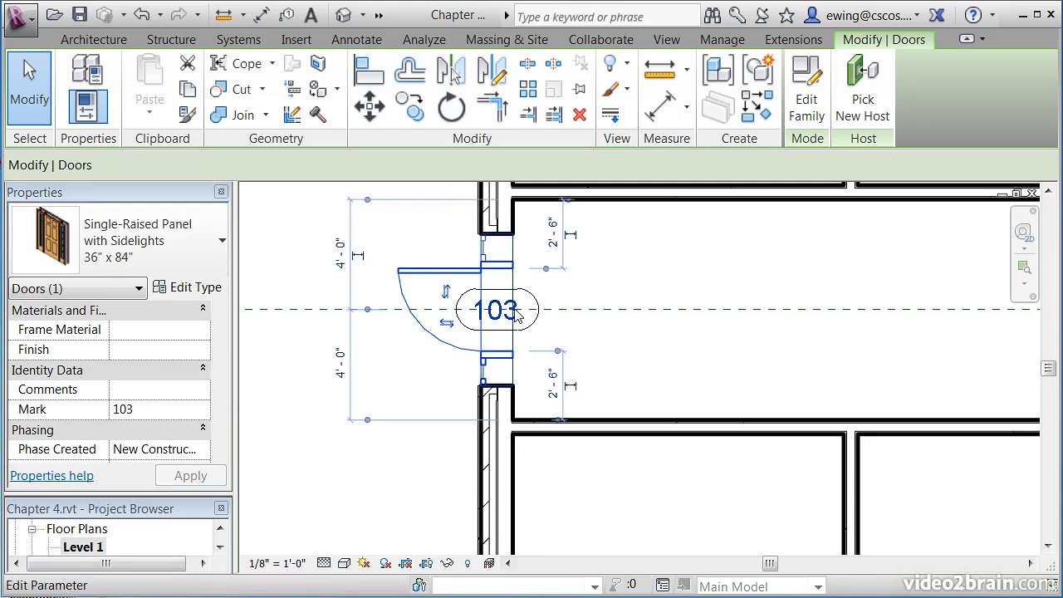
scroll(153, 351, up, 2)
drag(220, 357, 220, 390)
click(165, 408)
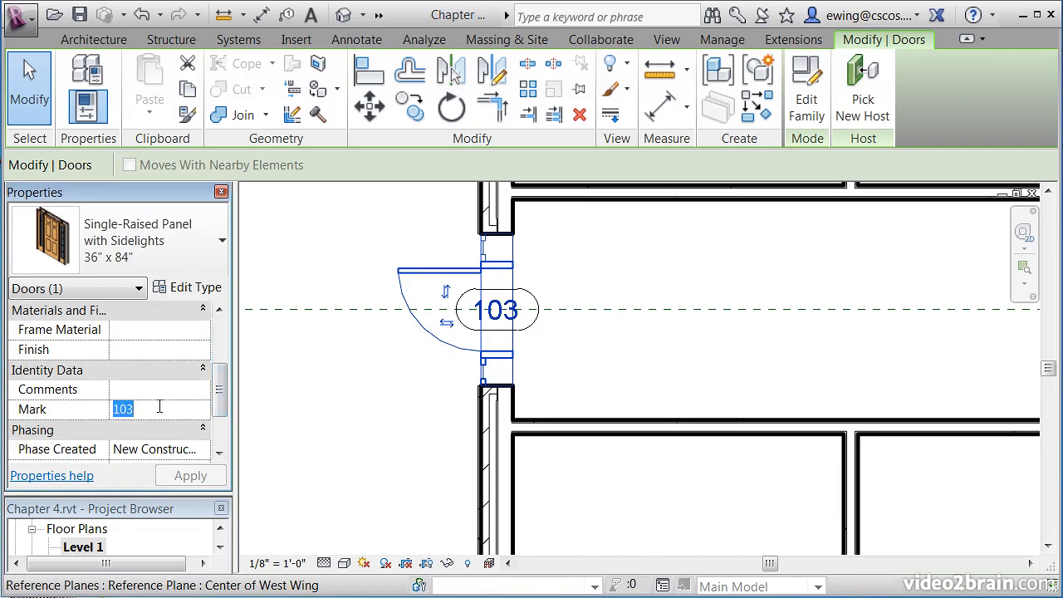
text(100A)
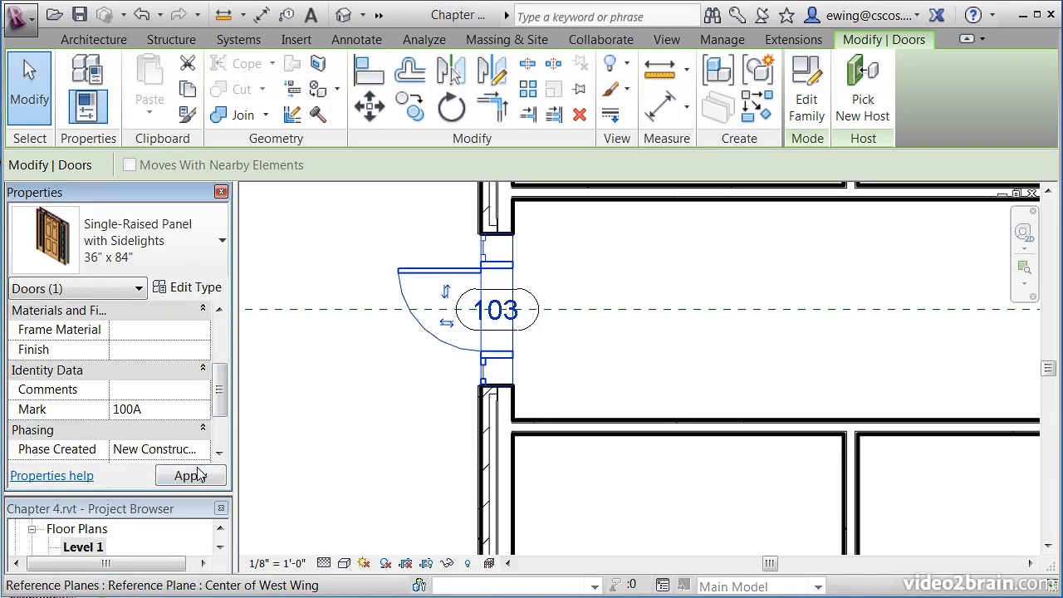
click(190, 475)
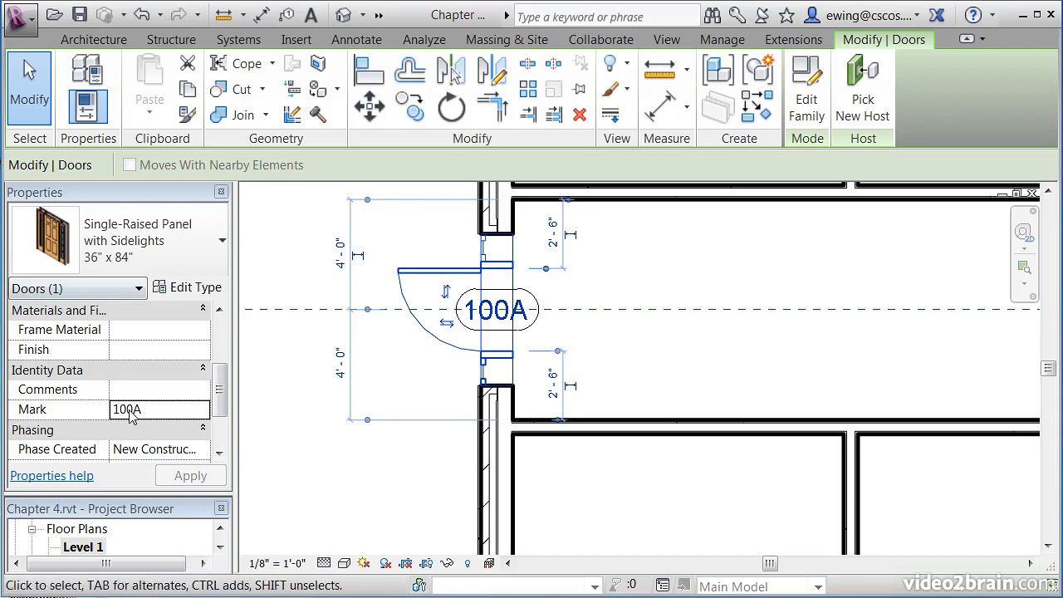
click(646, 340)
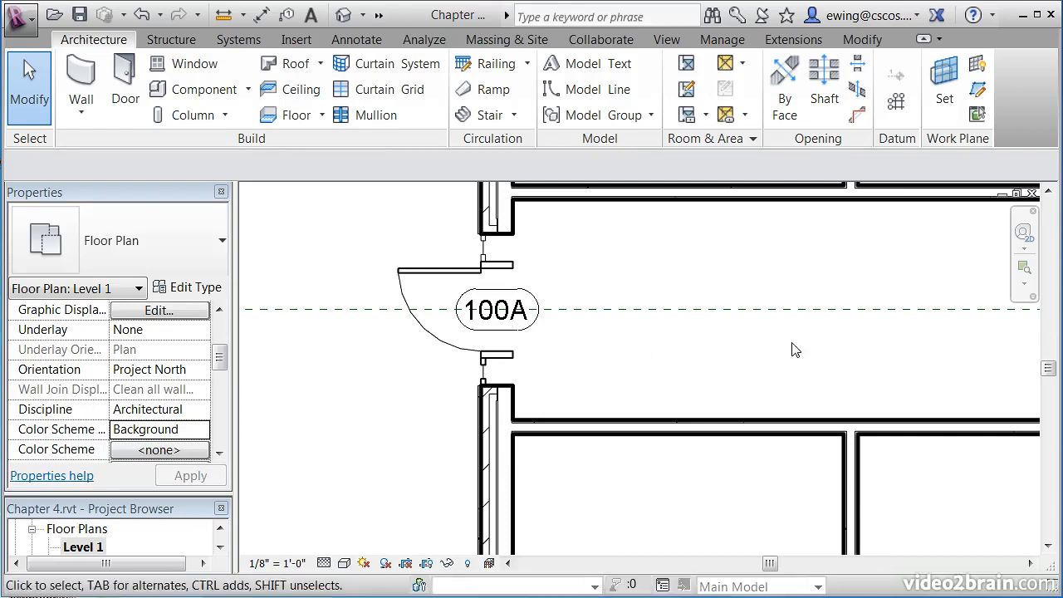
Using Create Similar from door 100A, place a Single-Flush 36" x 84" door in the corridor's north wall, near the small room's east corner, swinging inward.
right_click(430, 273)
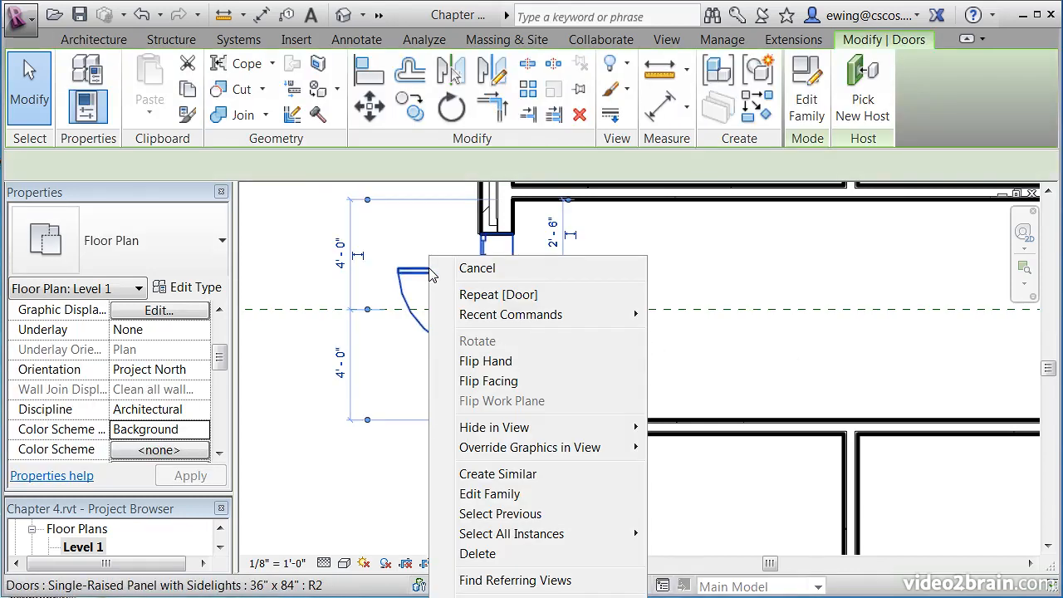
click(512, 485)
mouse_move(850, 325)
middle_down()
mouse_move(719, 316)
mouse_move(844, 317)
middle_up()
scroll(694, 316, down, 2)
click(163, 245)
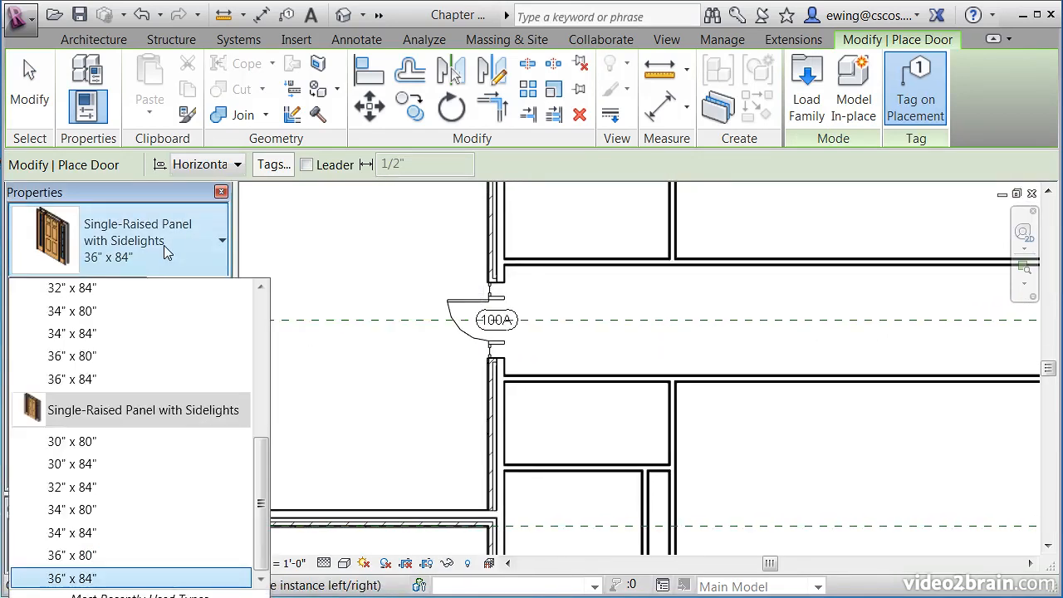
drag(261, 478, 271, 434)
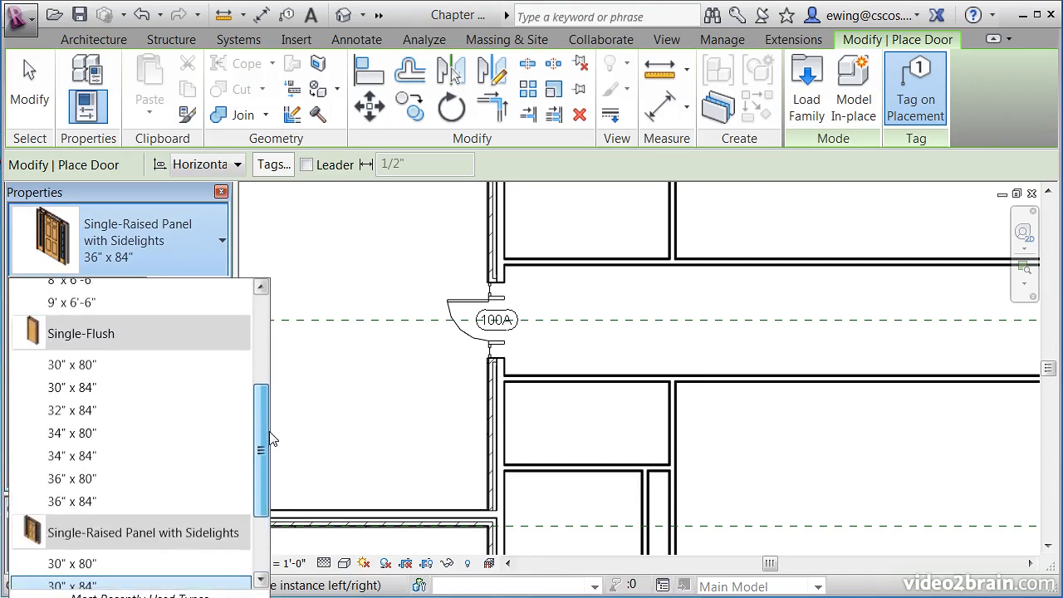
click(75, 500)
middle_drag(655, 303, 598, 432)
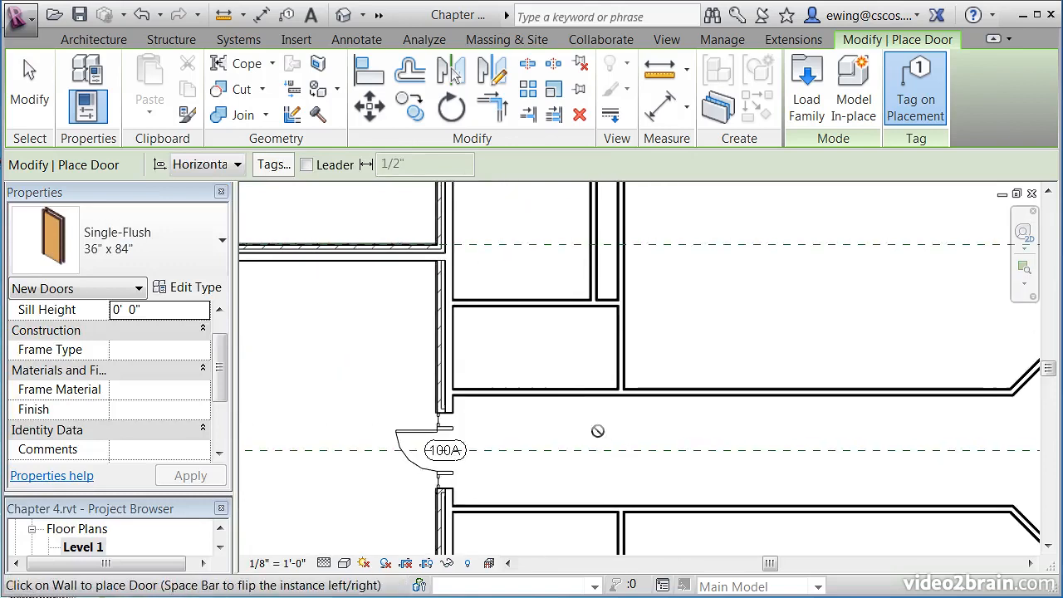
click(591, 389)
Place another Single-Flush 36" x 84" door in the small room's north wall, near the adjoining room's east wall and swinging north.
middle_drag(556, 285, 548, 318)
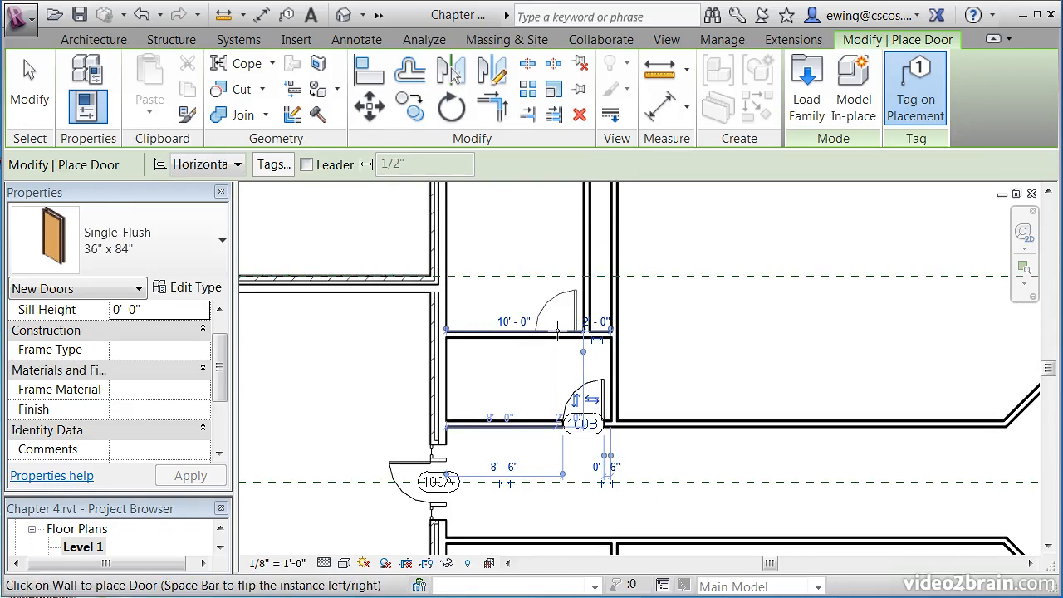
click(558, 330)
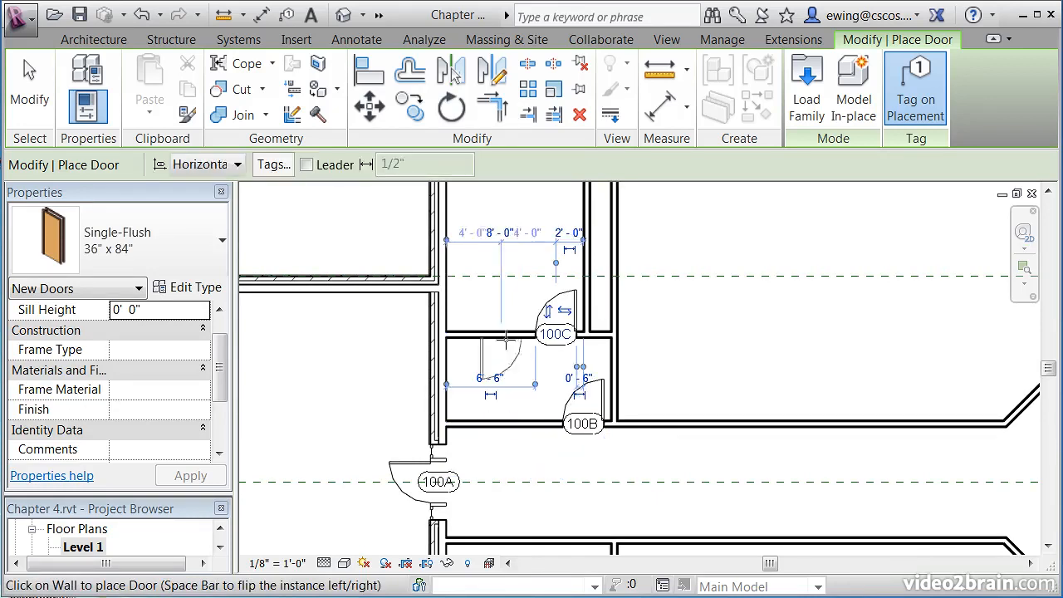
key(Escape)
Try numbering corridor door 100B as 102.
middle_drag(600, 477, 582, 421)
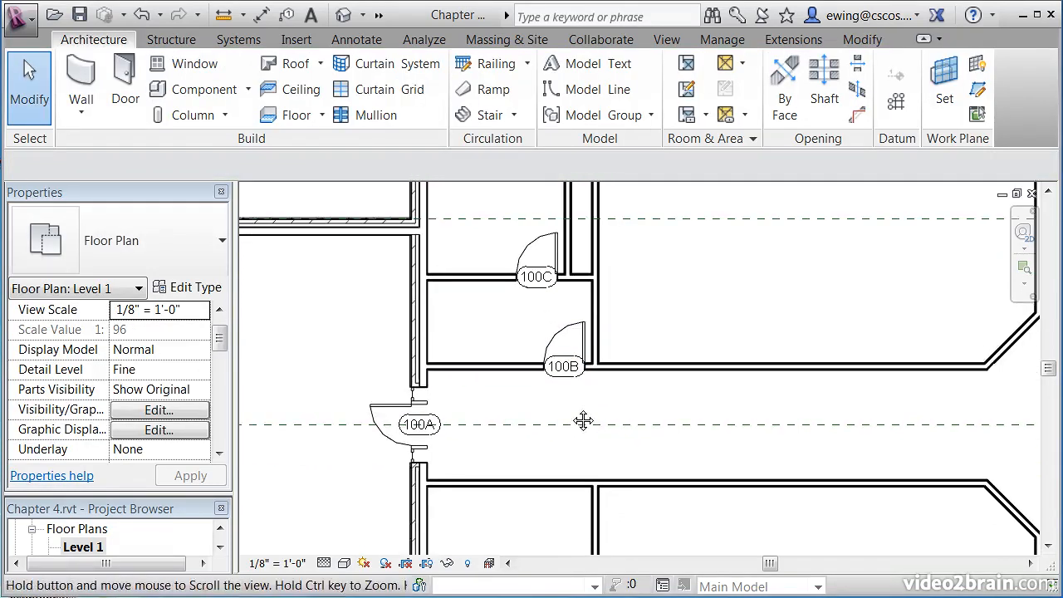
scroll(582, 420, up, 1)
click(567, 321)
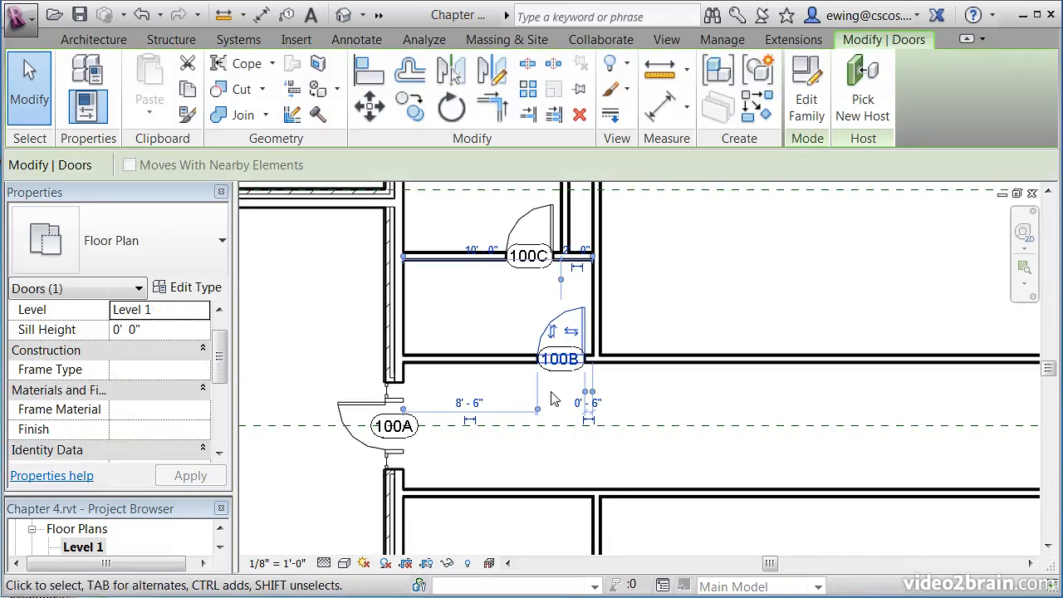
click(561, 360)
text(102)
key(Return)
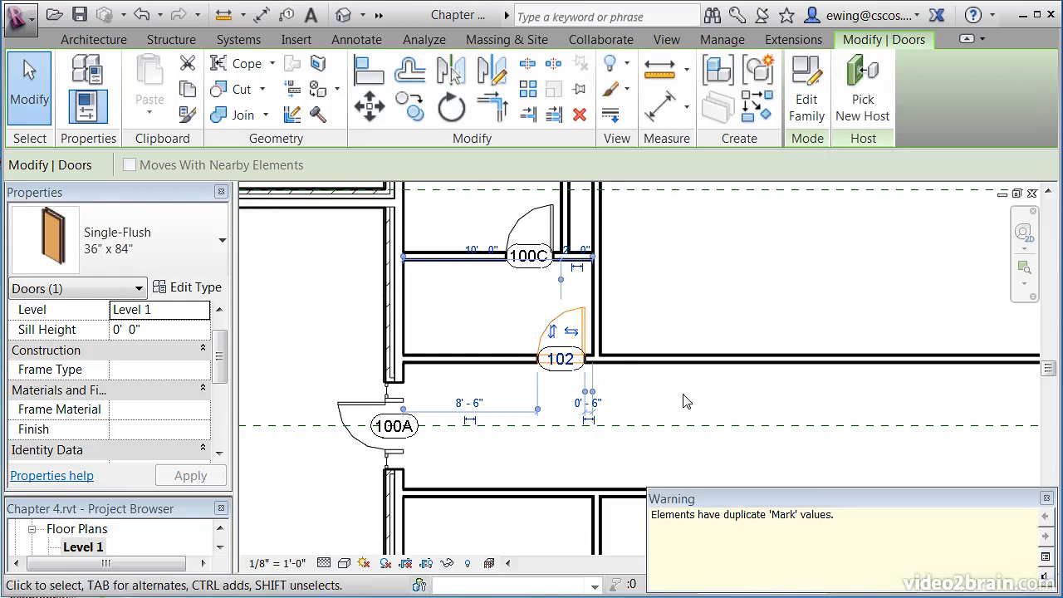
click(1045, 497)
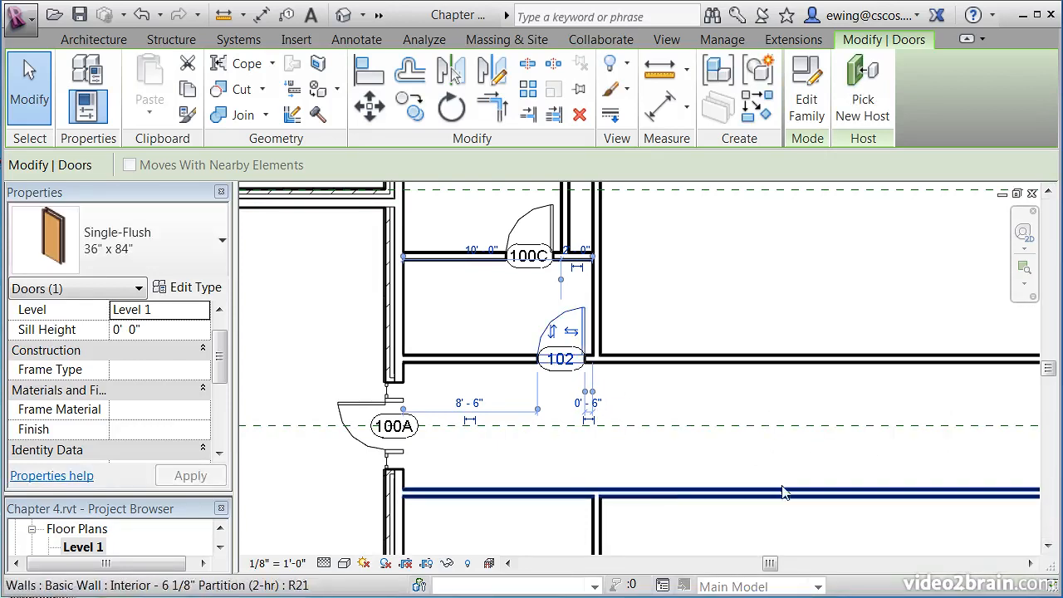
click(692, 417)
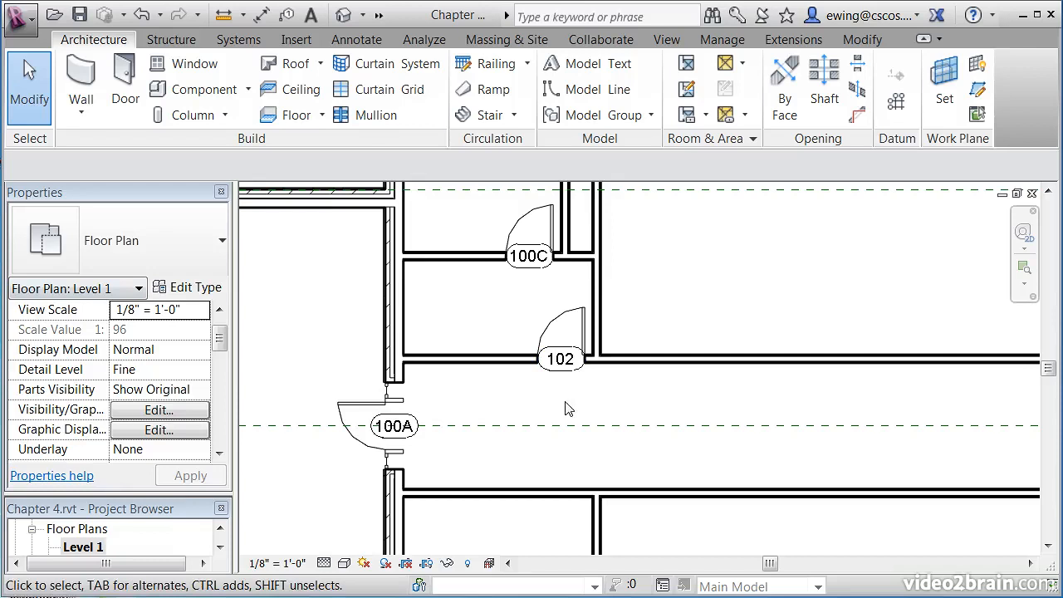
Change the tag number of the single door in the corridor's north wall to 103.
click(572, 318)
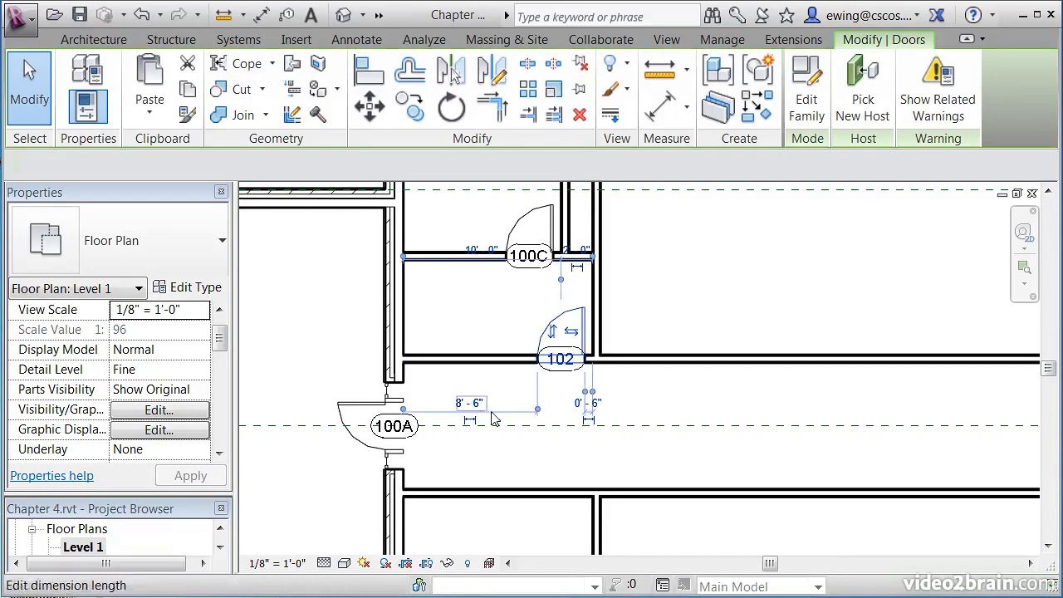
click(544, 358)
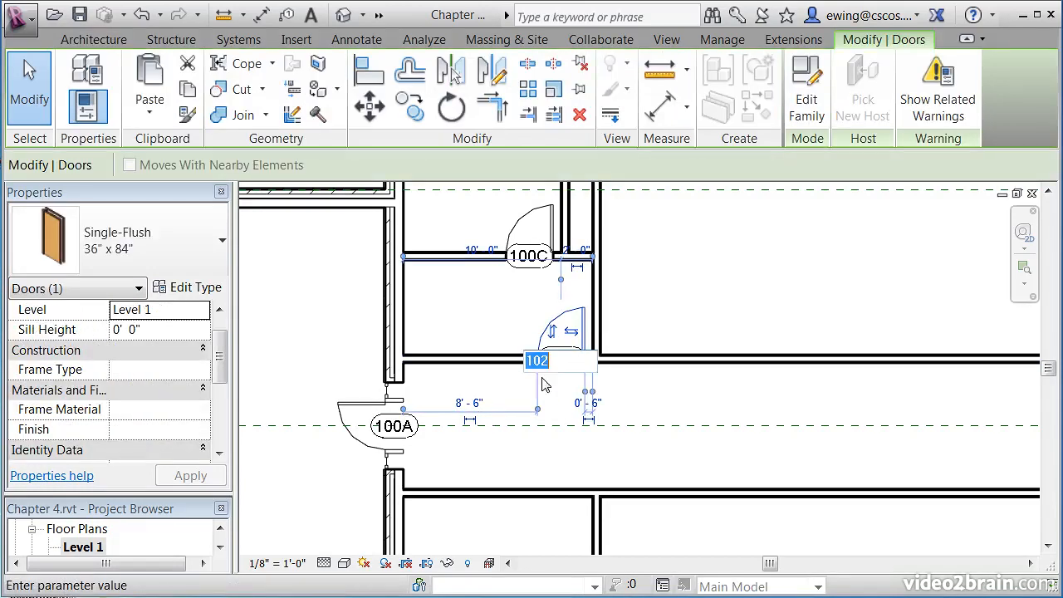
text(3)
click(698, 396)
click(695, 307)
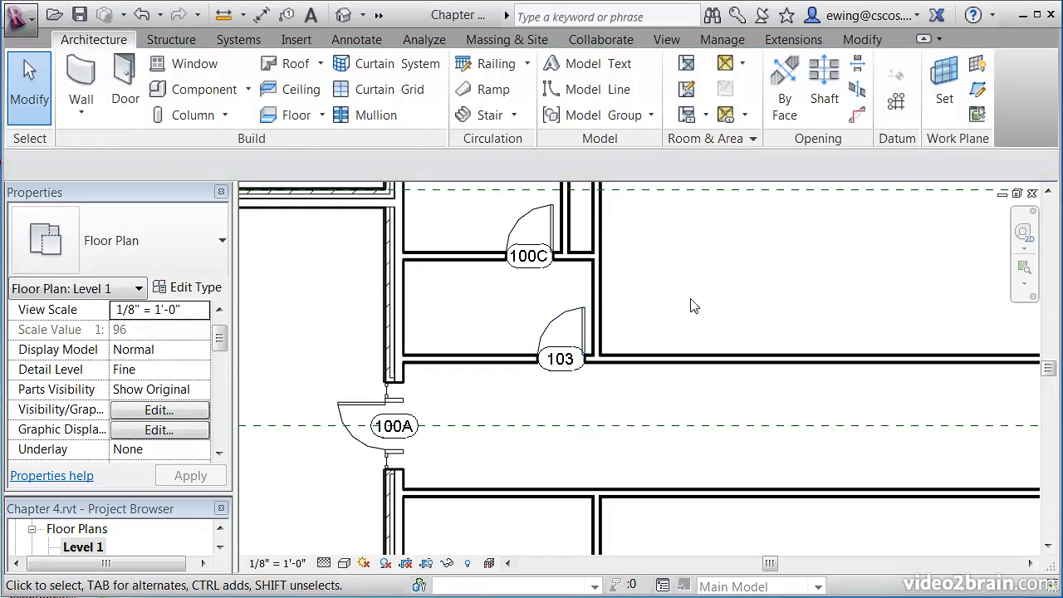
Change the tag number of door 100C, in the wall north of door 103, to 103A.
middle_drag(636, 279, 652, 344)
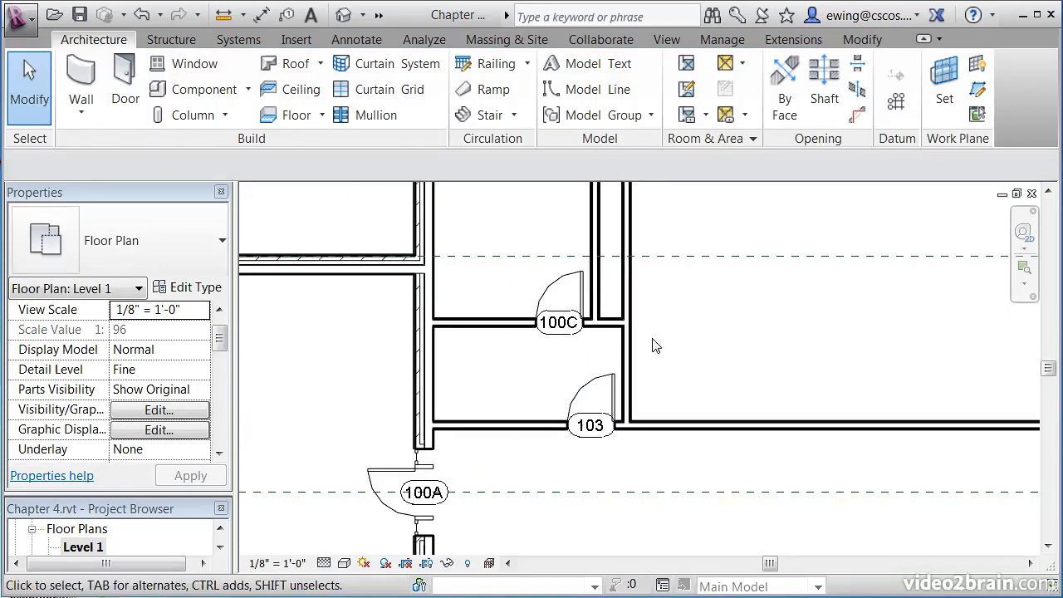
scroll(553, 373, up, 2)
click(568, 316)
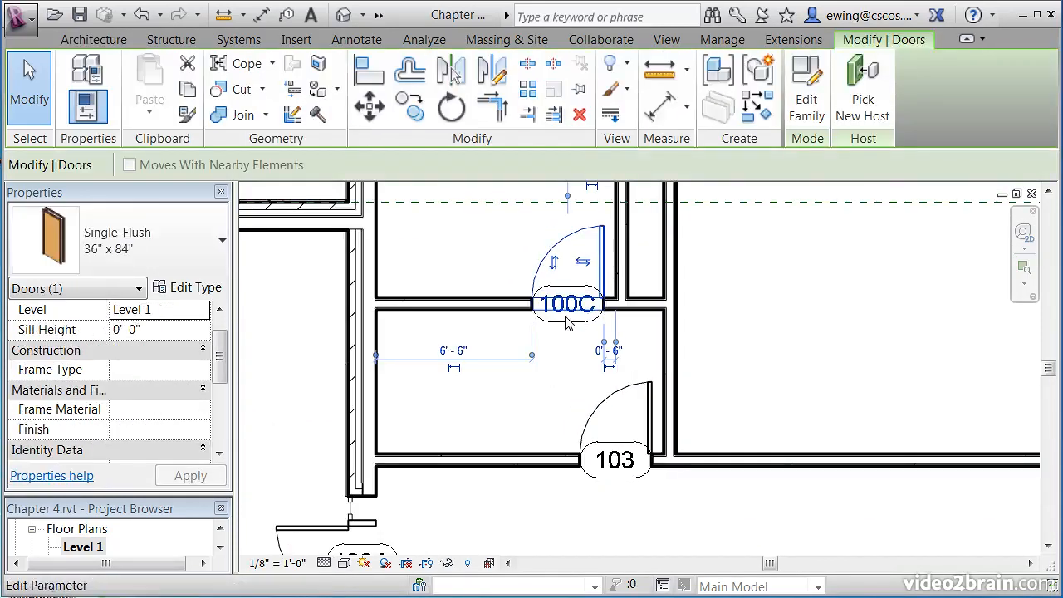
click(567, 318)
text(10)
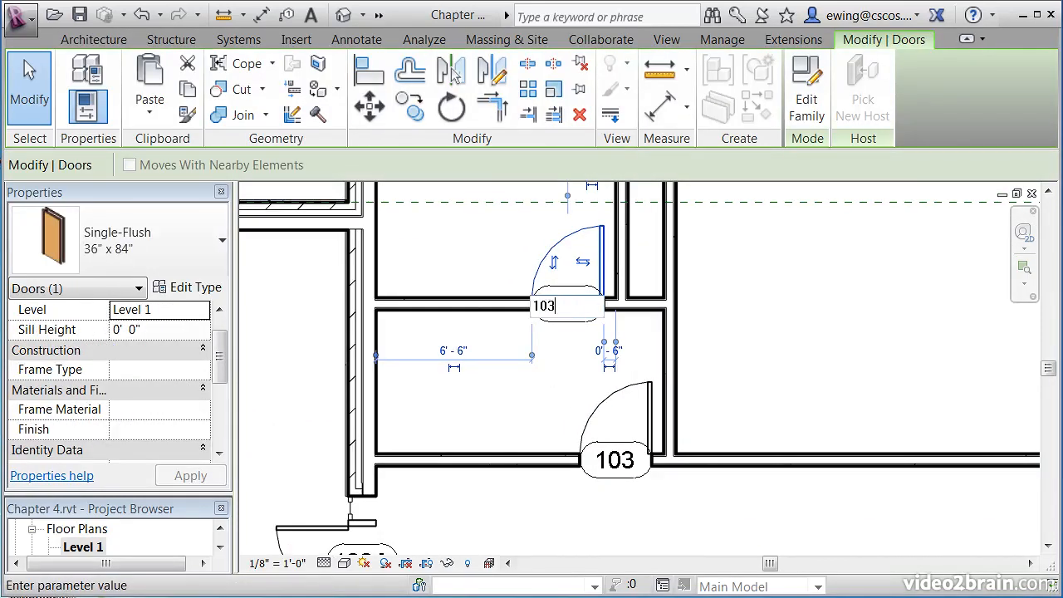
key(Return)
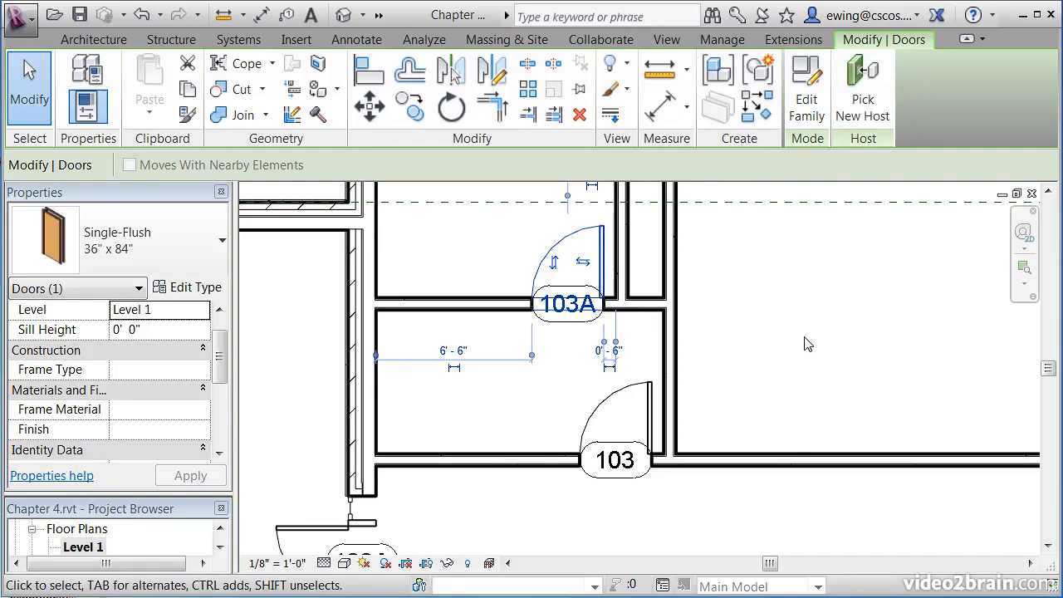
click(797, 339)
Place a Single-Flush 36" x 84" door like 103 in the corridor's south wall opposite it, centred about 2'-0" from the small room's east wall, swinging south.
scroll(769, 340, down, 3)
middle_drag(780, 498, 608, 446)
scroll(523, 371, up, 3)
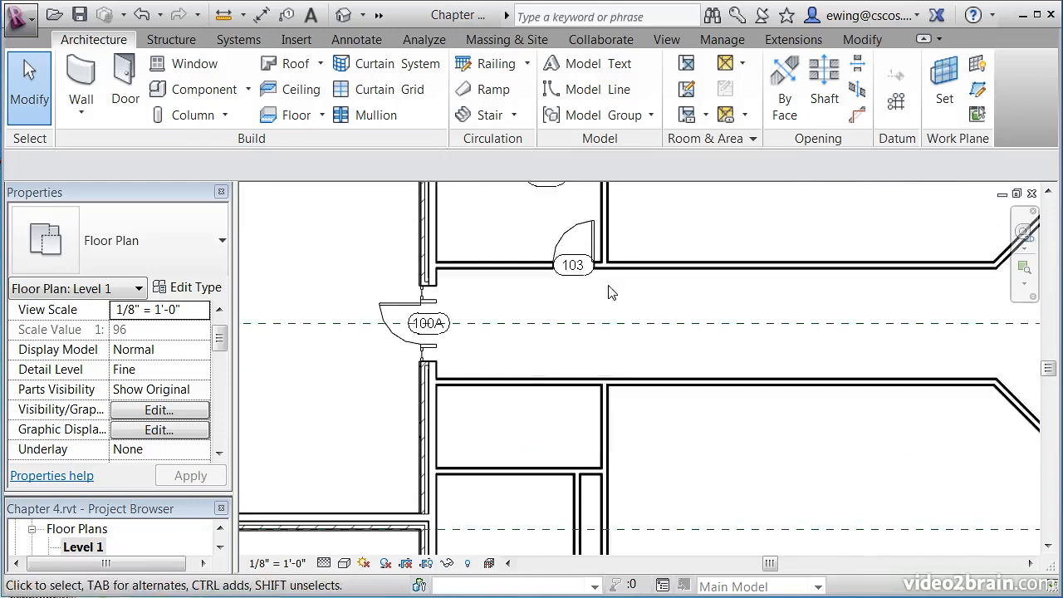
middle_drag(610, 292, 605, 337)
right_click(587, 264)
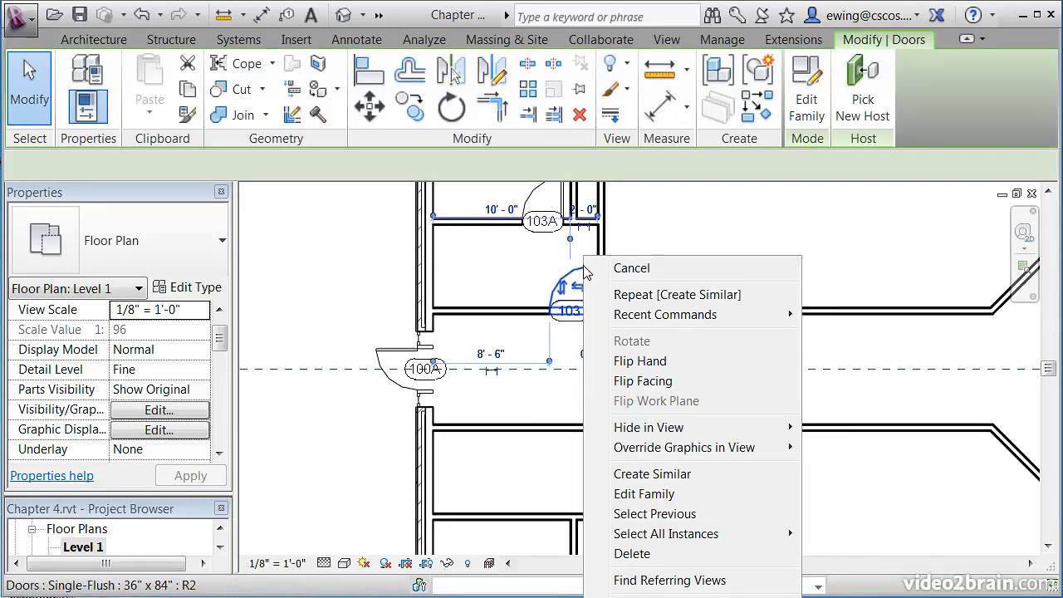
click(652, 473)
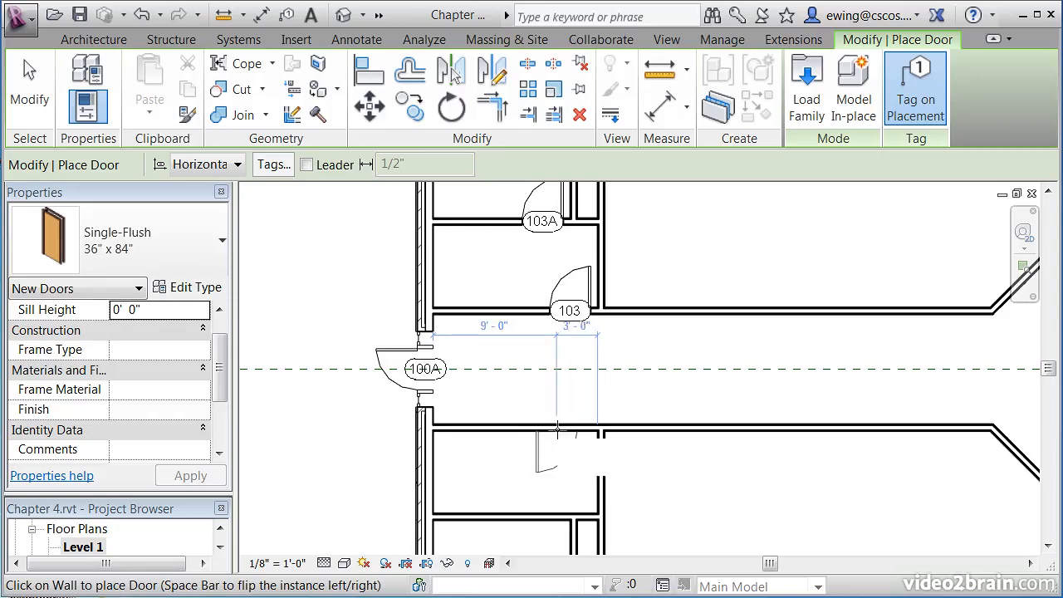
key(space)
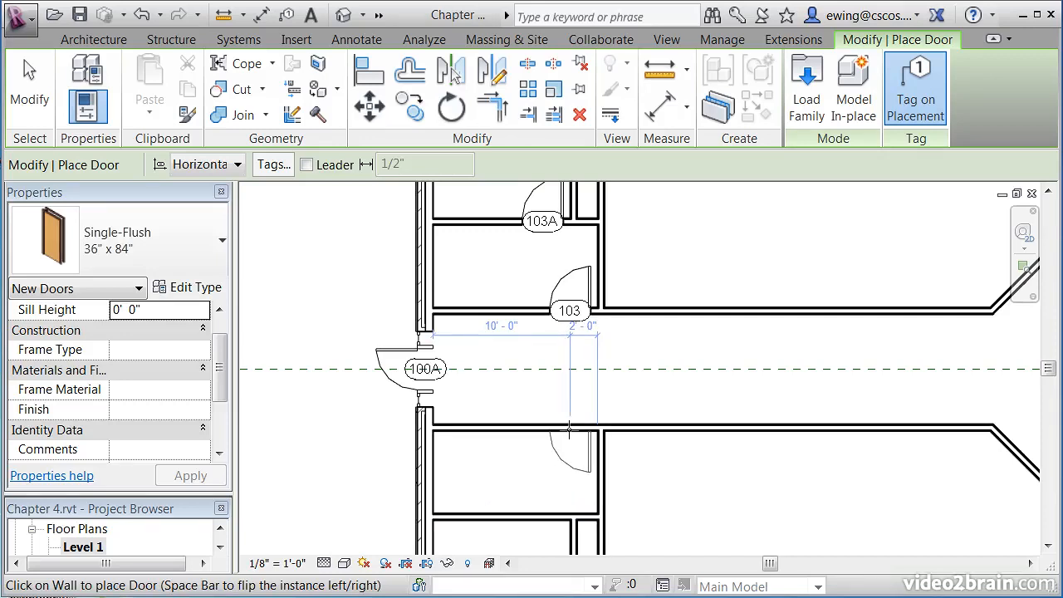
click(569, 428)
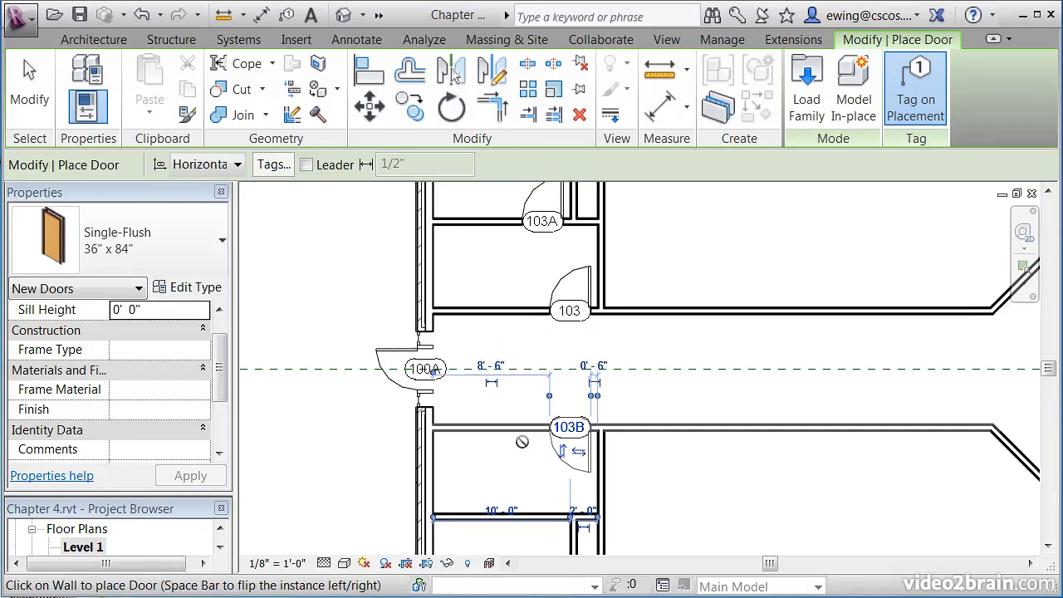
Place another Single-Flush 36" x 84" door in the small room's south wall, centred about 8'-0" from the west wall and swinging south.
middle_drag(517, 443, 521, 329)
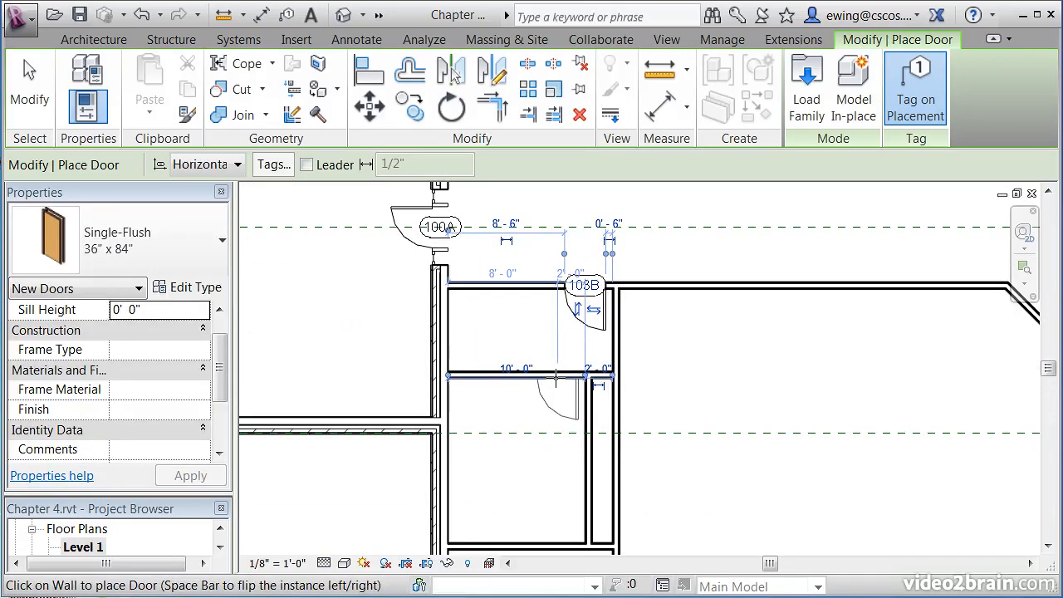
click(558, 378)
key(Escape)
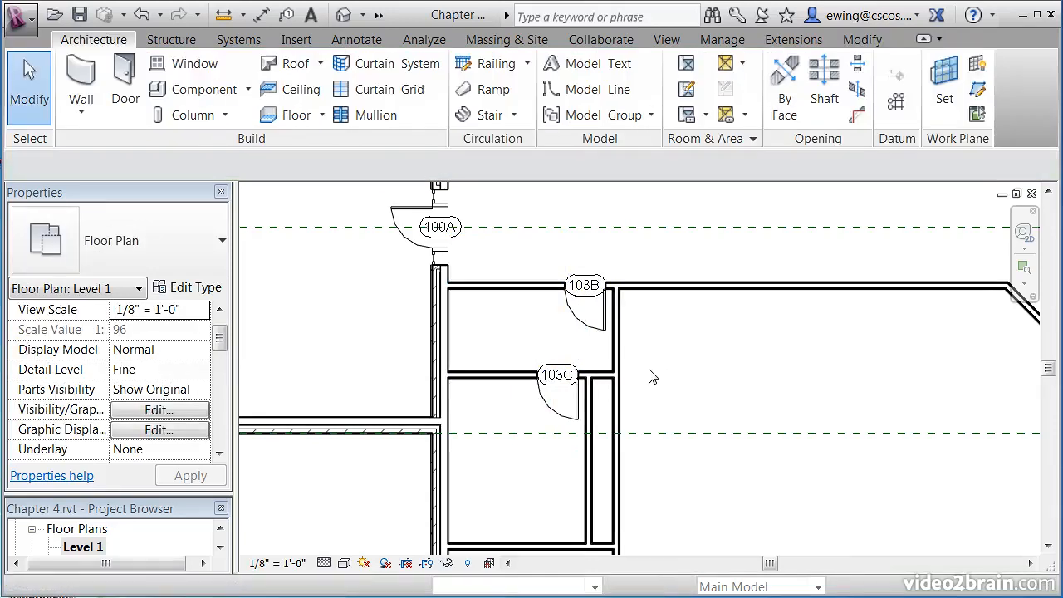
Change the tag number of door 103B in the corridor's south wall to 104.
scroll(588, 297, up, 4)
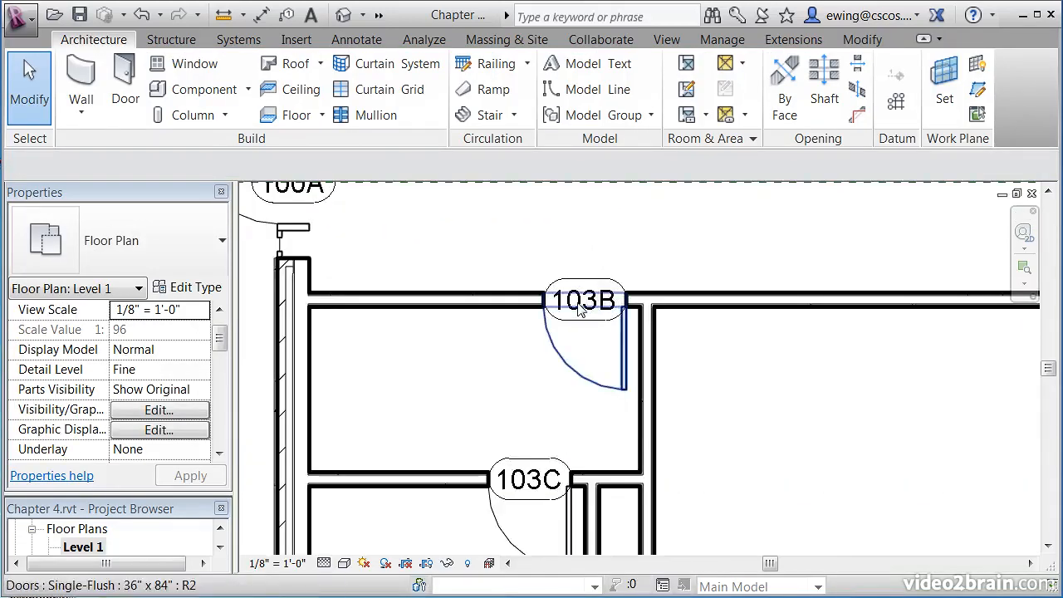
click(580, 307)
scroll(586, 308, down, 2)
middle_drag(588, 308, 581, 363)
scroll(600, 372, up, 1)
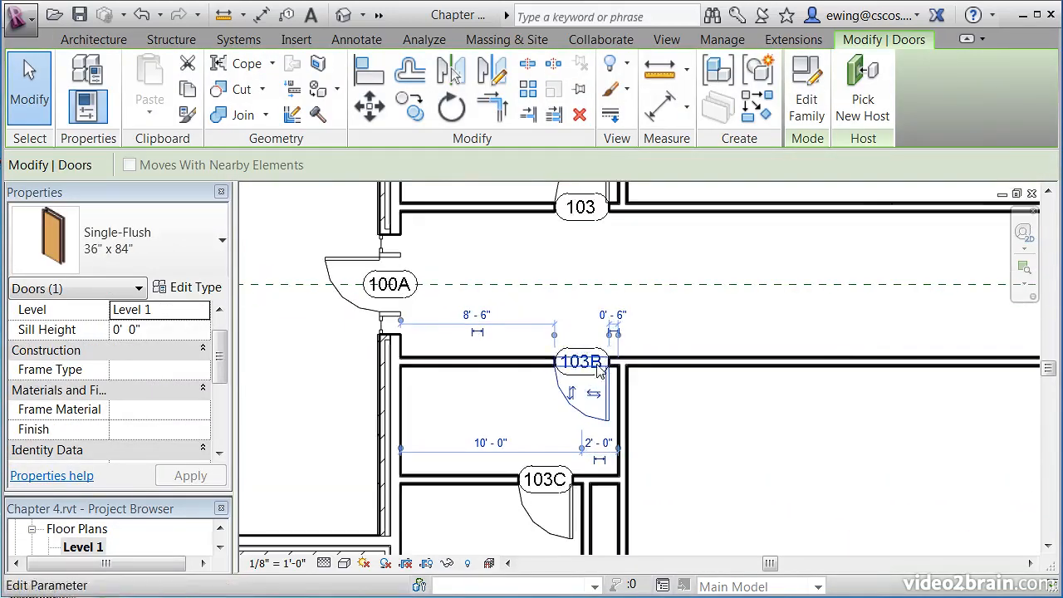
click(588, 363)
text(104)
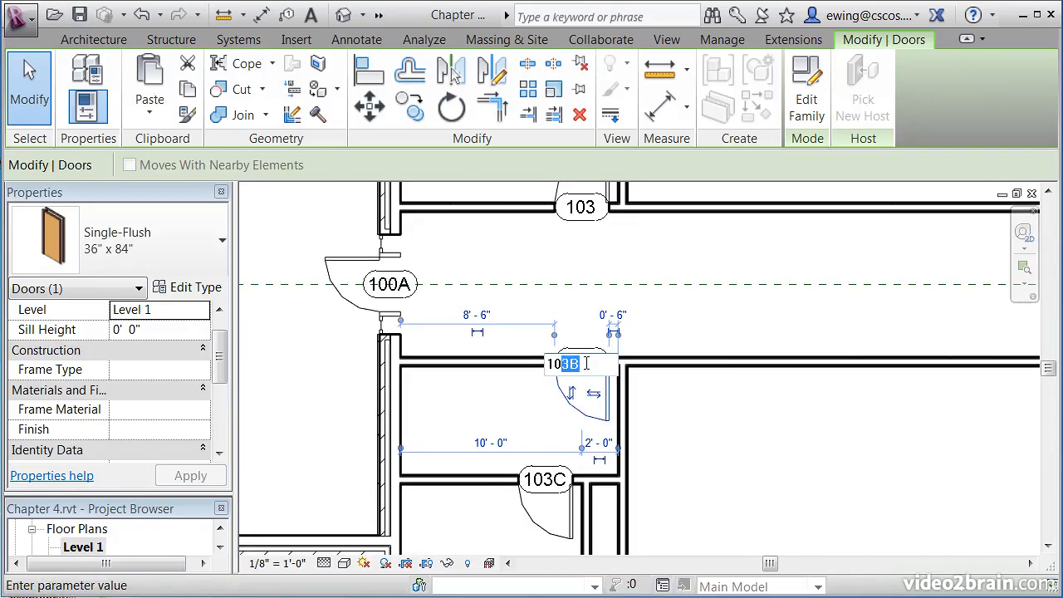
key(Return)
Change the tag number of door 103C, in the wall south of door 104, to 104A.
click(547, 507)
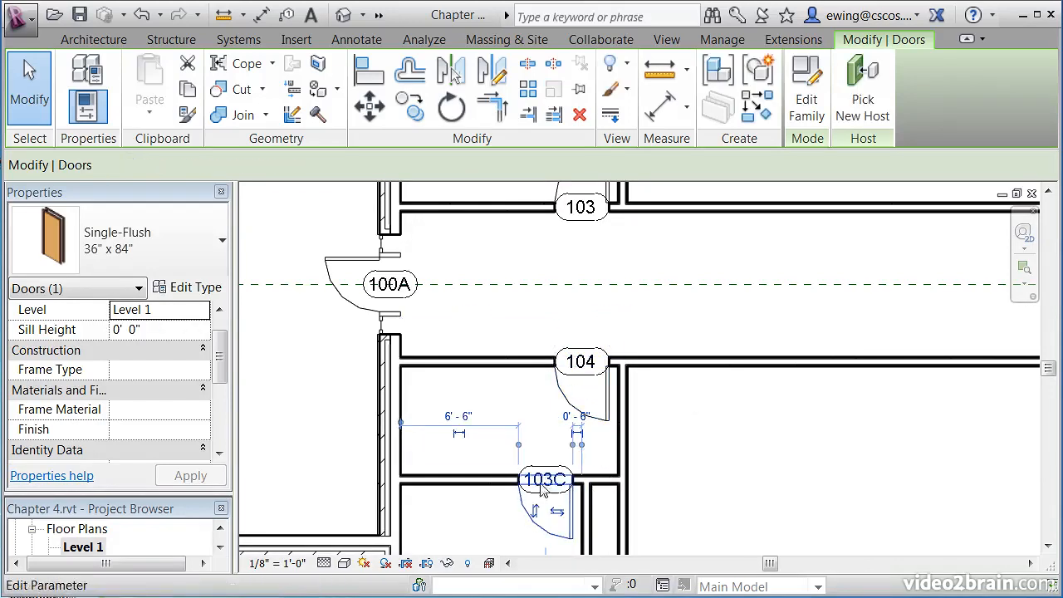
click(545, 480)
drag(524, 482, 562, 482)
text(4A)
click(800, 481)
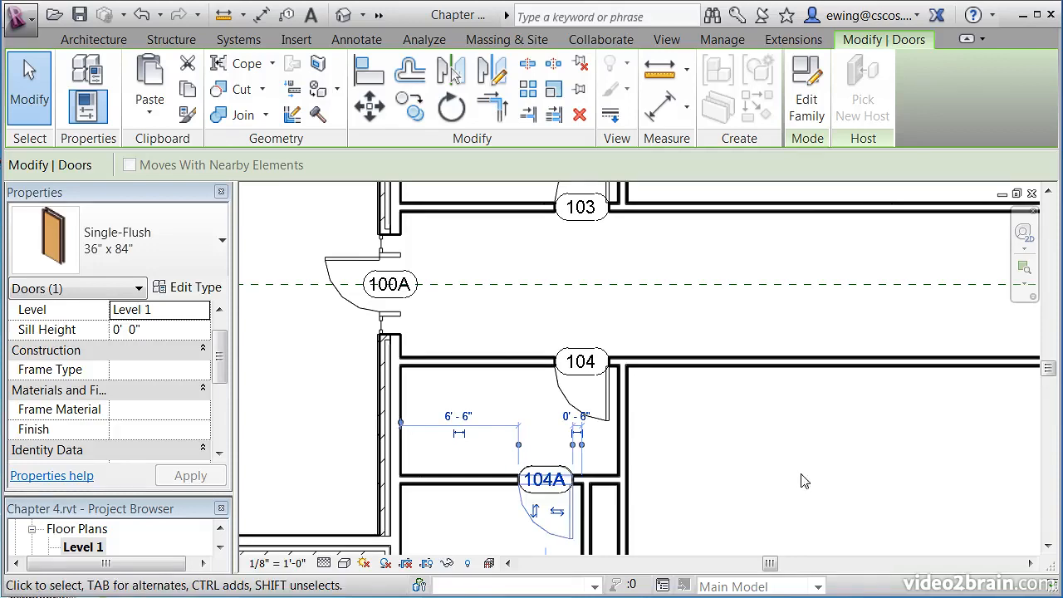
Bring the whole Level 1 floor plan into view and save the project.
middle_drag(736, 484, 771, 444)
scroll(719, 436, down, 2)
scroll(716, 436, down, 5)
scroll(640, 424, up, 1)
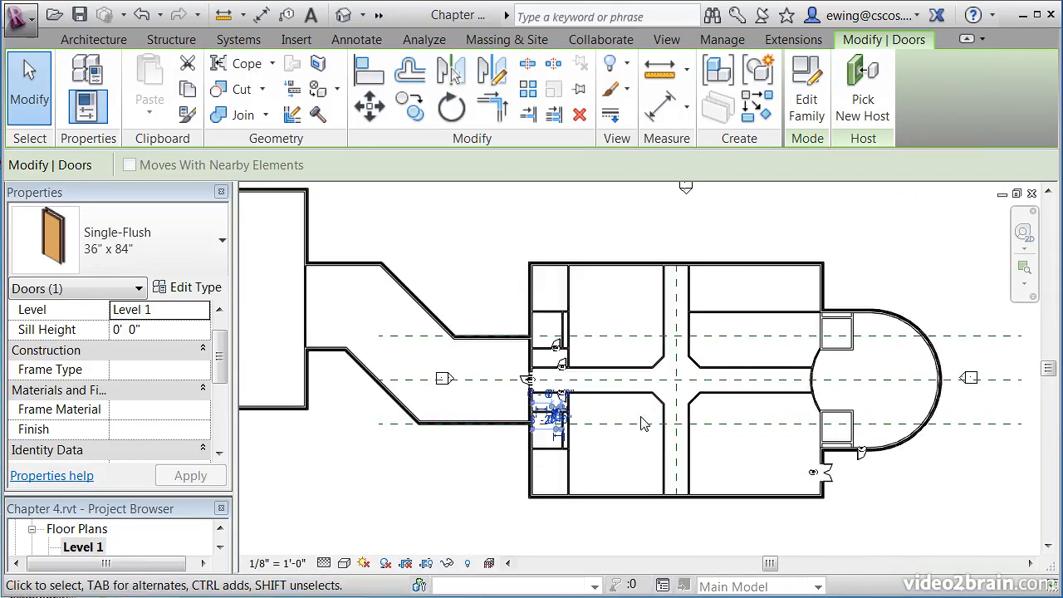
click(81, 14)
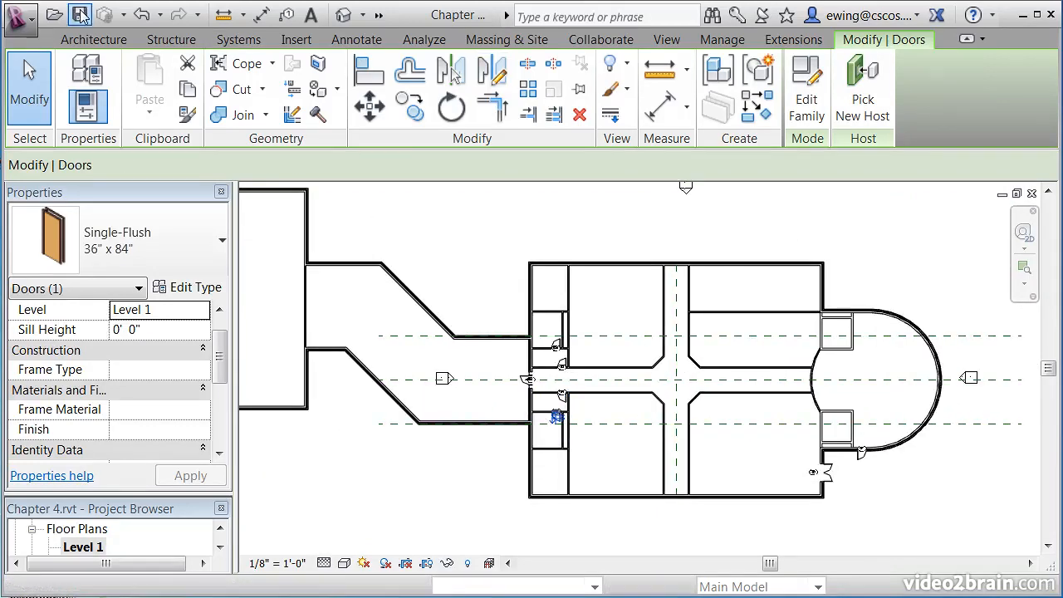